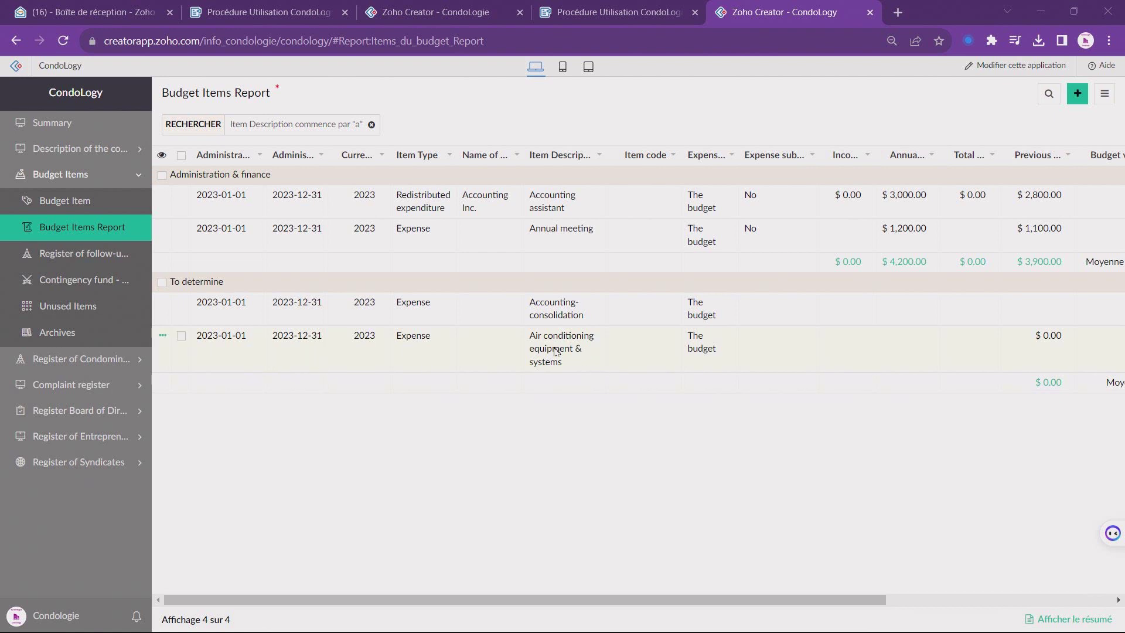
Open the Air conditioning equipment & systems record for editing and set its item category to Accessories - Device
{"action": "left_click", "coordinate": [163, 337]}
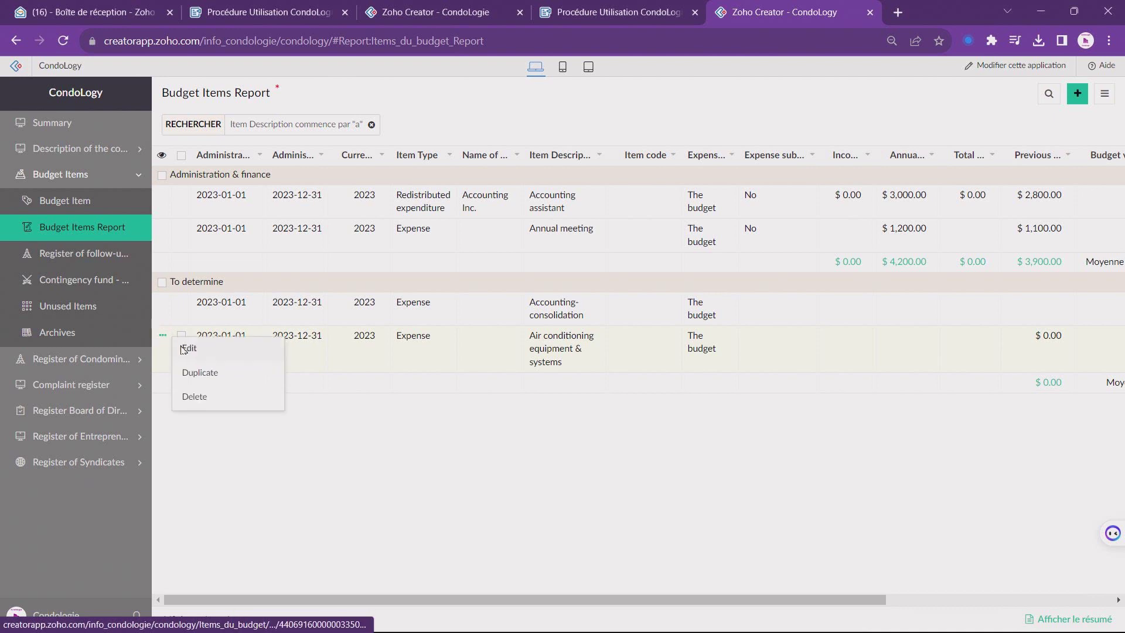
{"action": "left_click", "coordinate": [187, 349]}
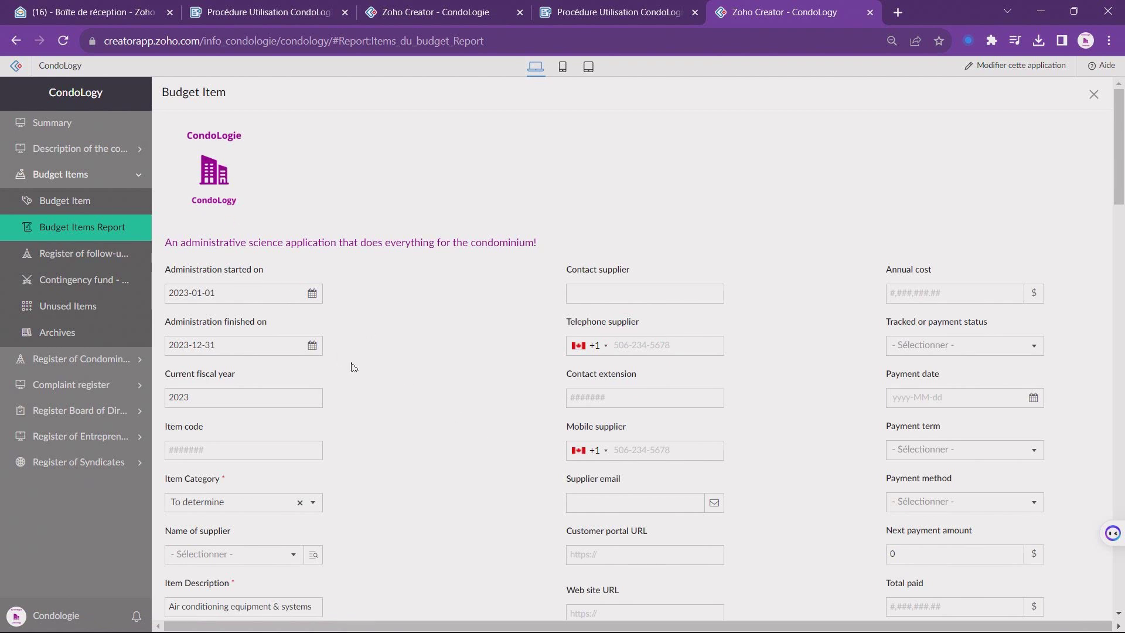
{"action": "scroll", "coordinate": [354, 366], "scroll_direction": "down", "scroll_amount": 3}
{"action": "left_click", "coordinate": [230, 257]}
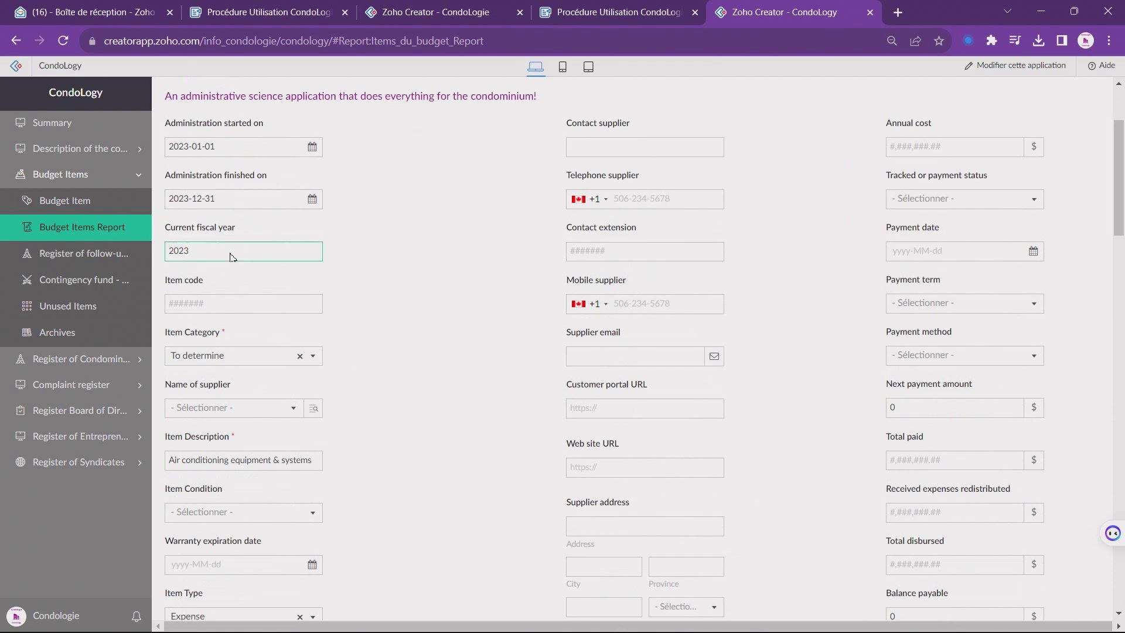
{"action": "left_click", "coordinate": [248, 359]}
{"action": "scroll", "coordinate": [261, 433], "scroll_direction": "up", "scroll_amount": 8}
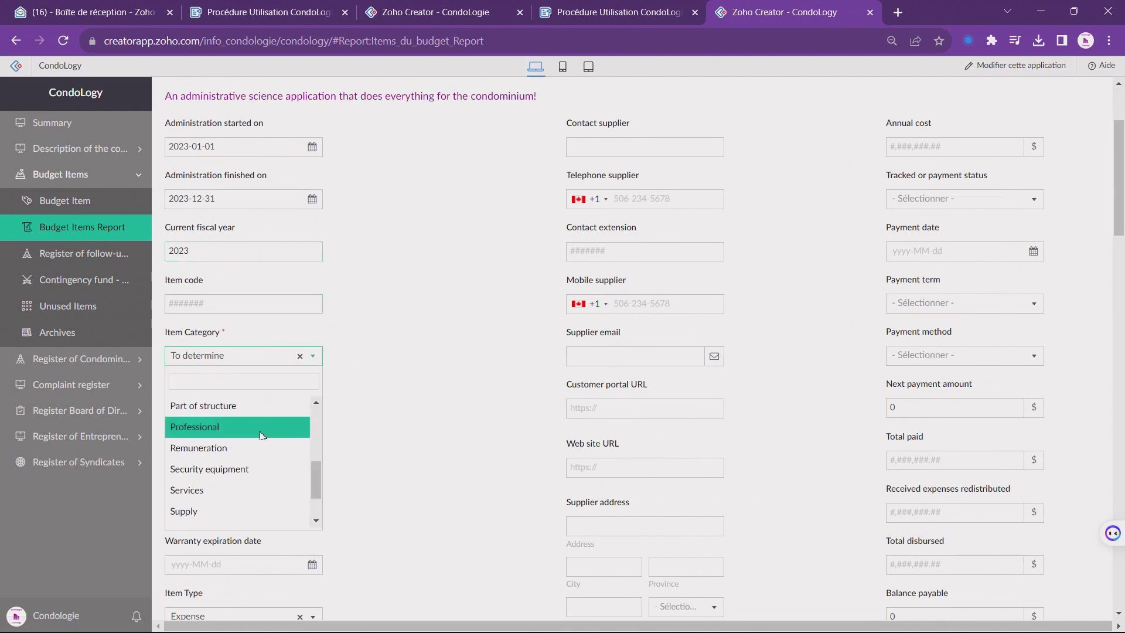
{"action": "left_click", "coordinate": [236, 407]}
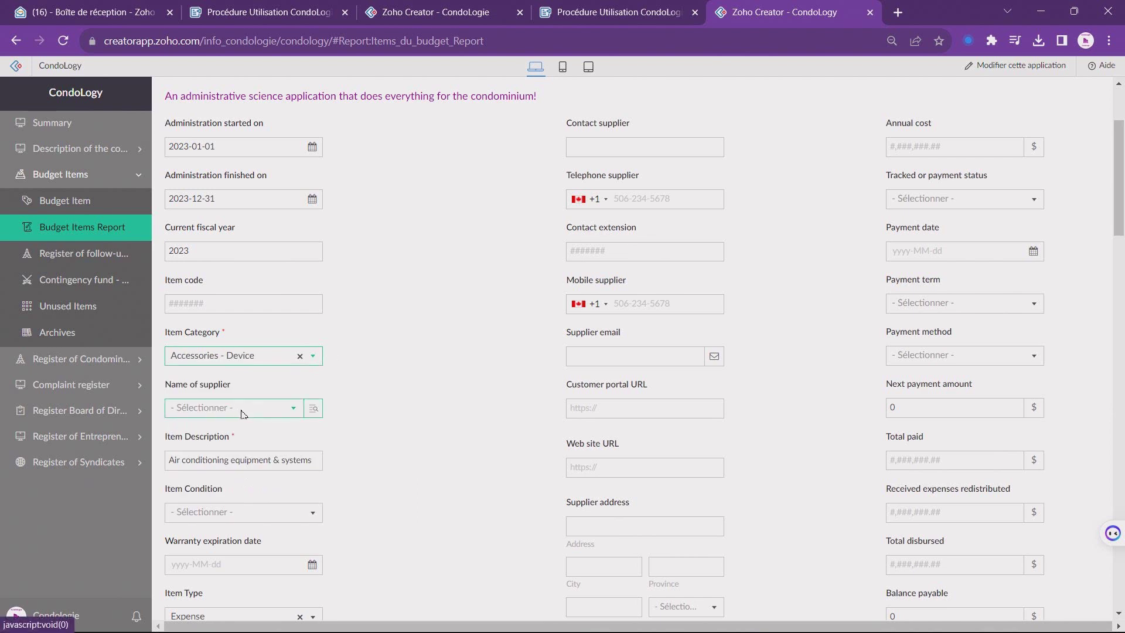
Add a new supplier named Magic Clim with company type Entrepreneur and assign it to the item
{"action": "left_click", "coordinate": [237, 409]}
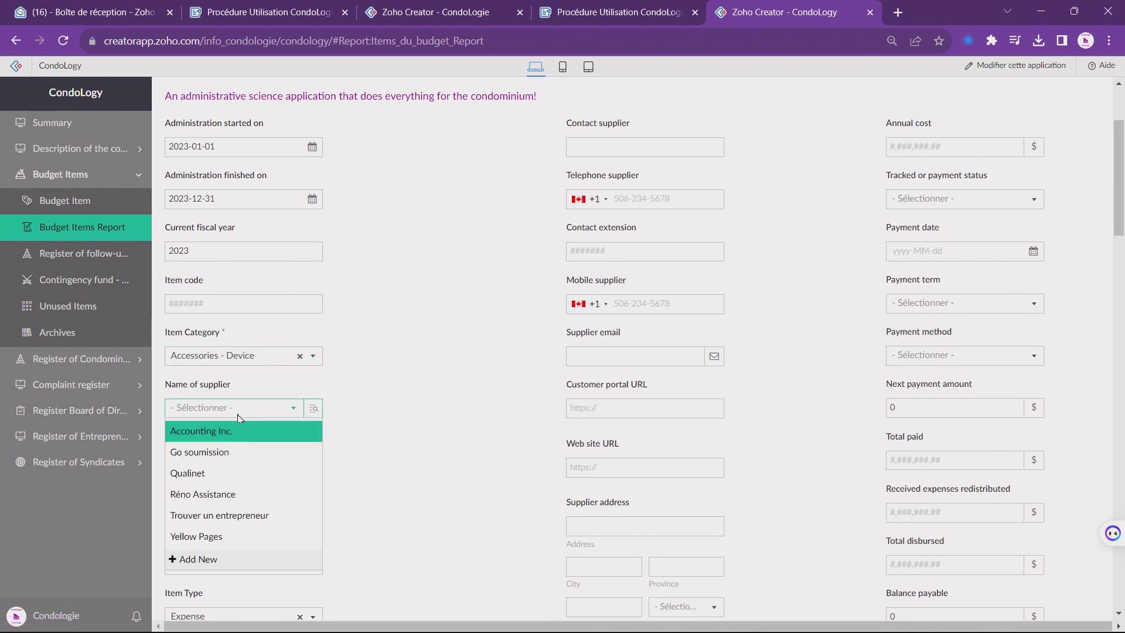
{"action": "left_click", "coordinate": [200, 559]}
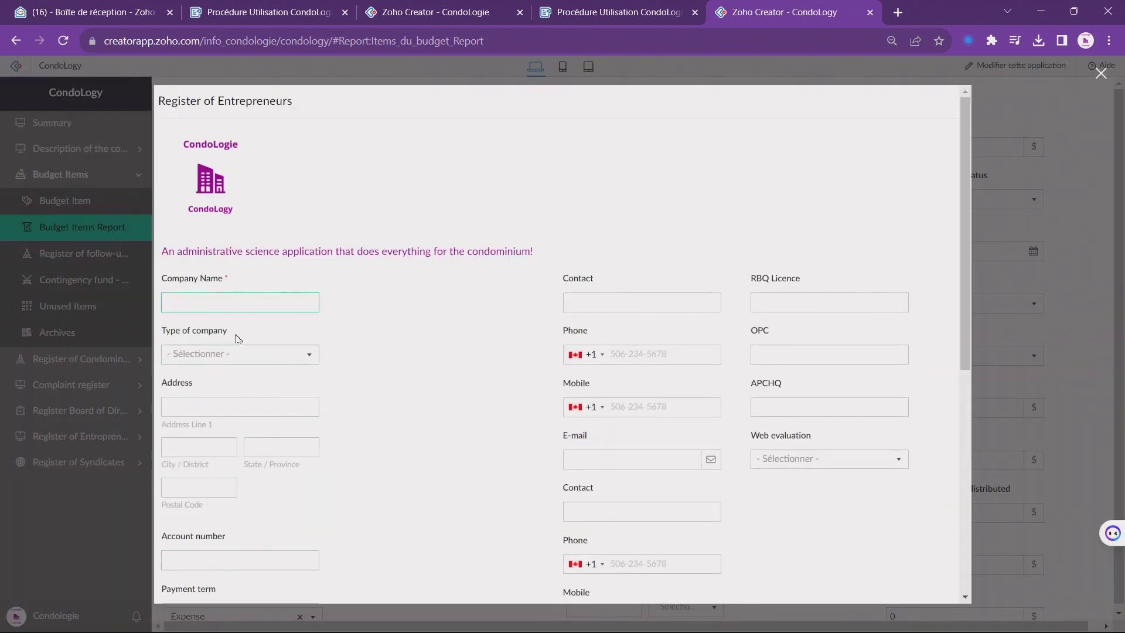
{"action": "left_click", "coordinate": [224, 355]}
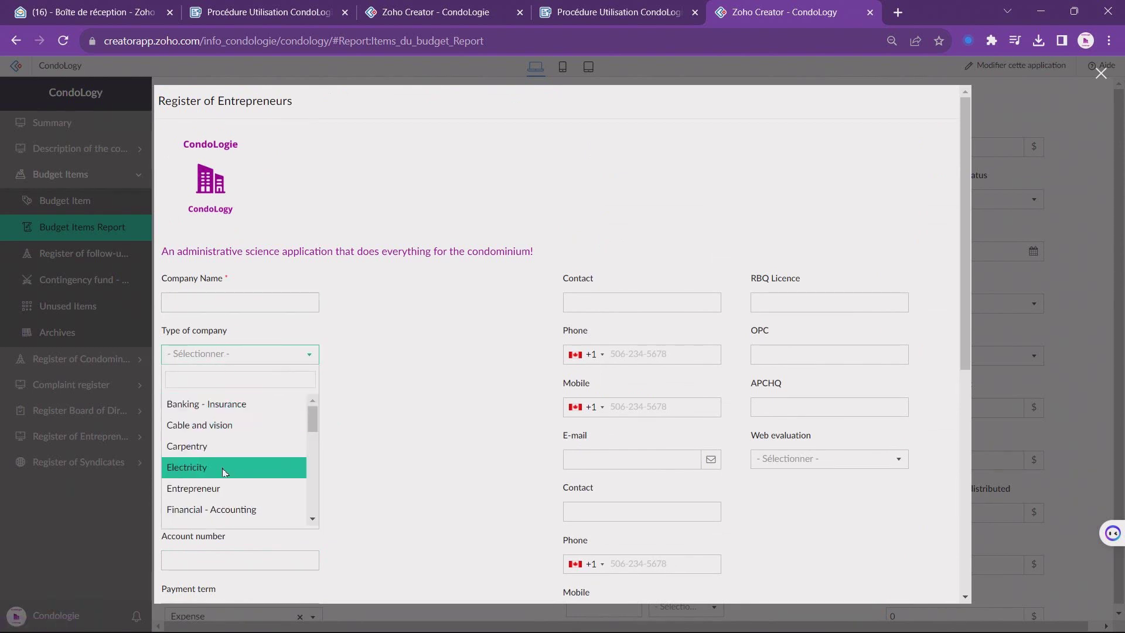
{"action": "left_click", "coordinate": [221, 487]}
{"action": "left_click", "coordinate": [196, 310]}
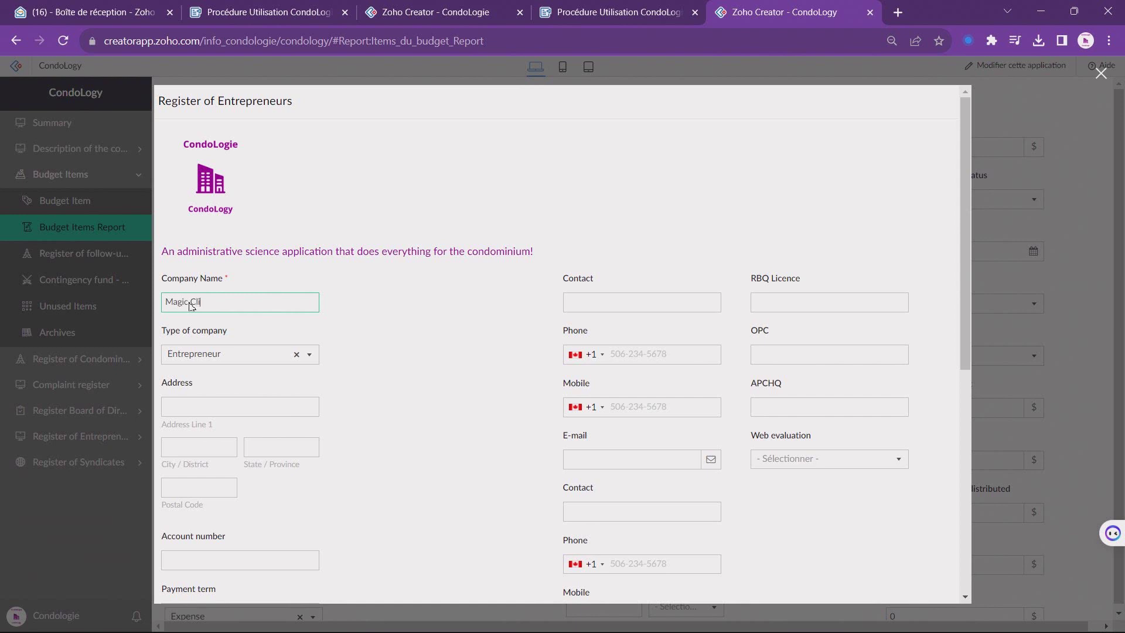
{"action": "type", "text": "Magic Clim"}
{"action": "scroll", "coordinate": [451, 491], "scroll_direction": "down", "scroll_amount": 5}
{"action": "scroll", "coordinate": [457, 497], "scroll_direction": "down", "scroll_amount": 3}
{"action": "left_click", "coordinate": [549, 579]}
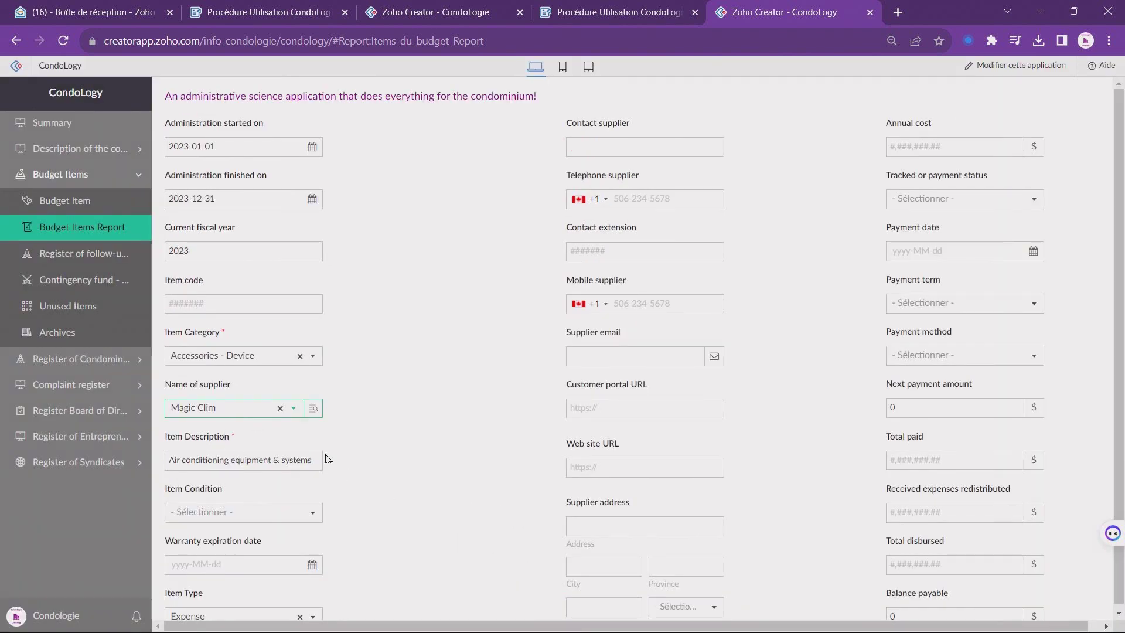
Set the item condition to Good and choose Expense as the item type
{"action": "scroll", "coordinate": [211, 378], "scroll_direction": "down", "scroll_amount": 3}
{"action": "left_click", "coordinate": [188, 297]}
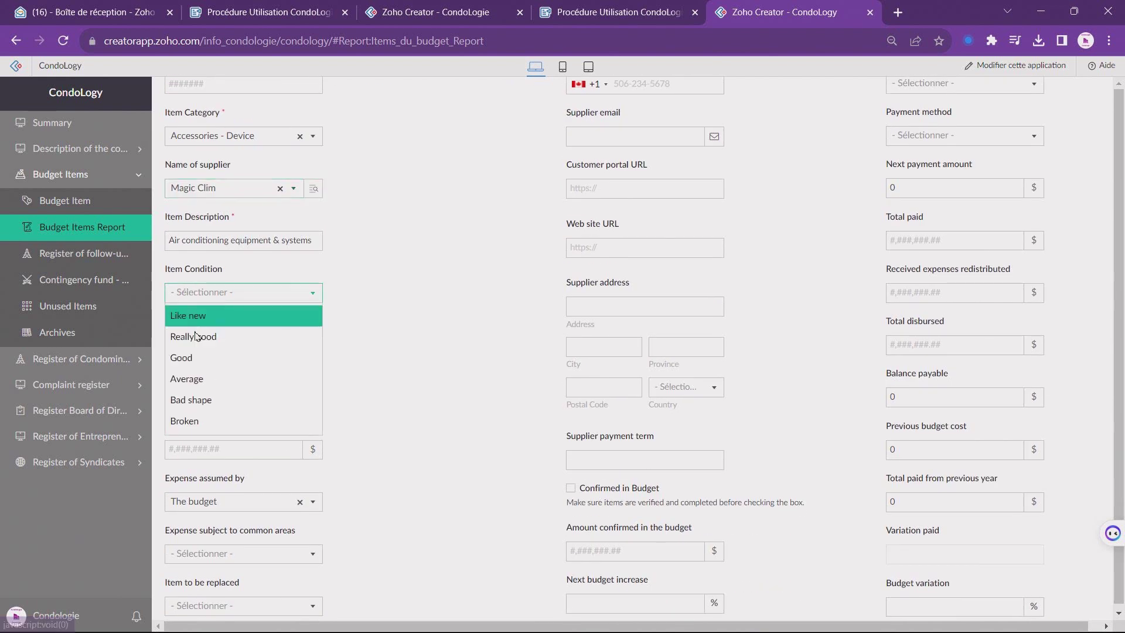
{"action": "left_click", "coordinate": [188, 355]}
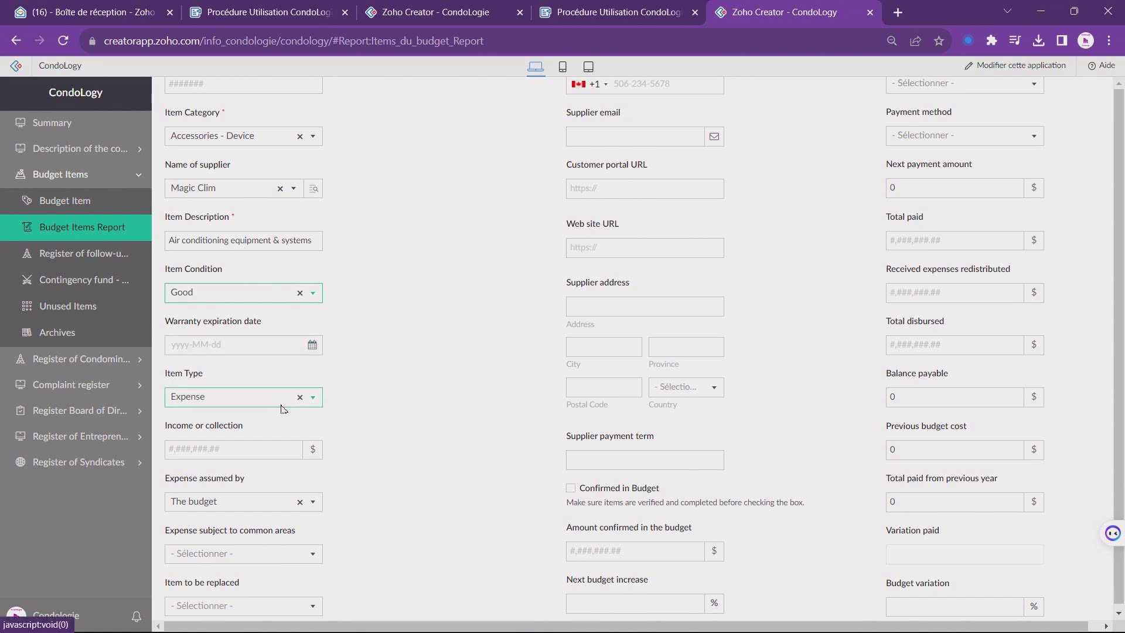
{"action": "scroll", "coordinate": [282, 409], "scroll_direction": "down", "scroll_amount": 3}
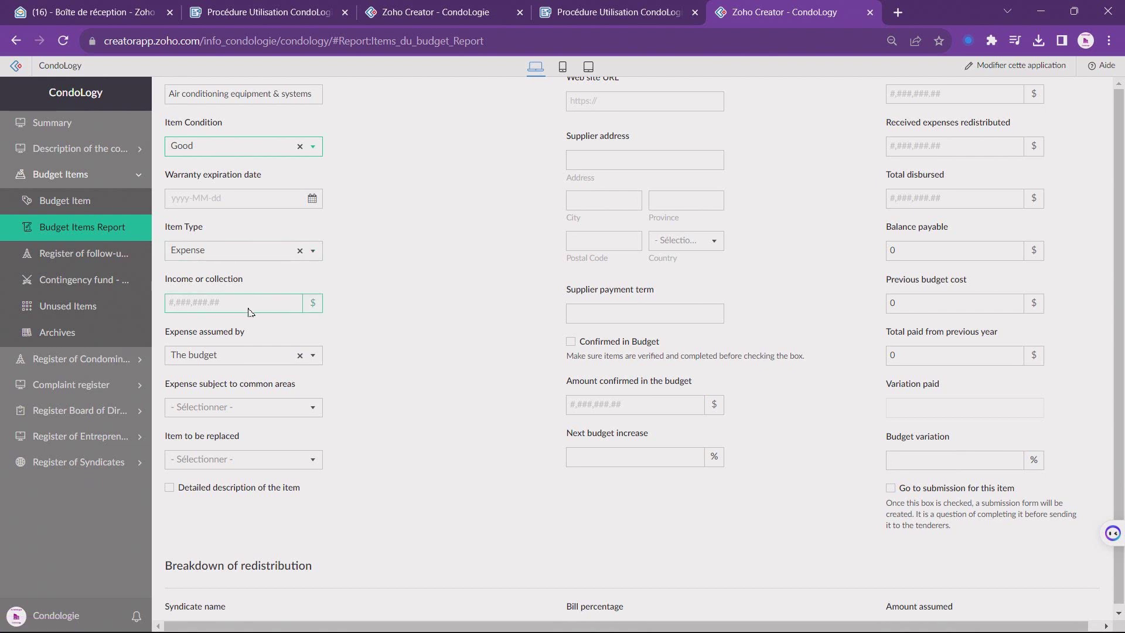
{"action": "left_click", "coordinate": [235, 252]}
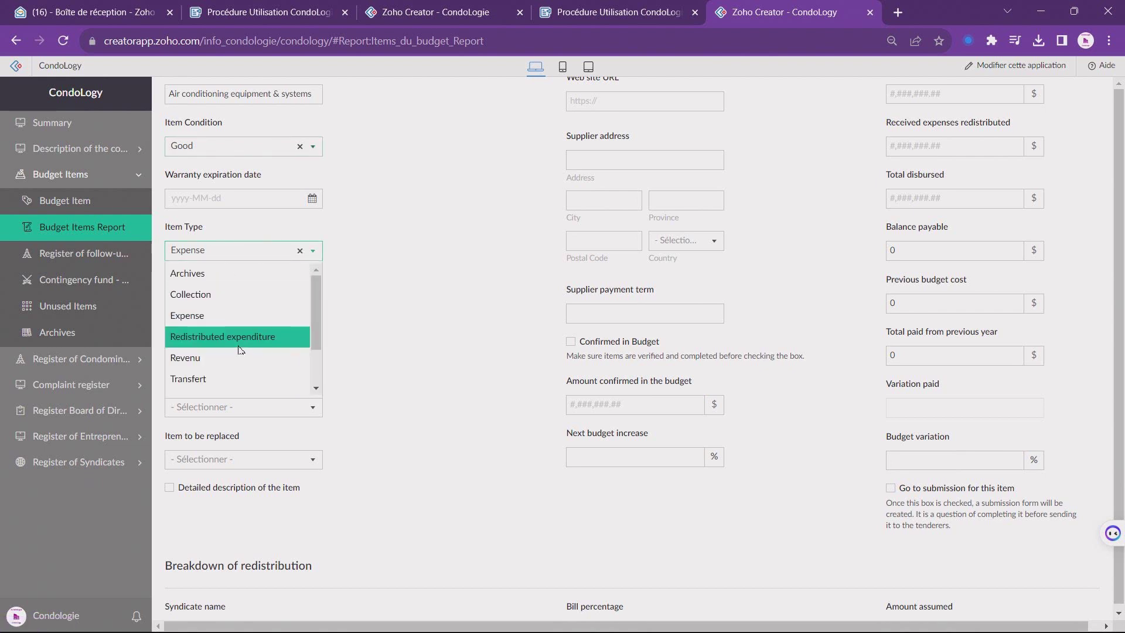
{"action": "left_click", "coordinate": [208, 320]}
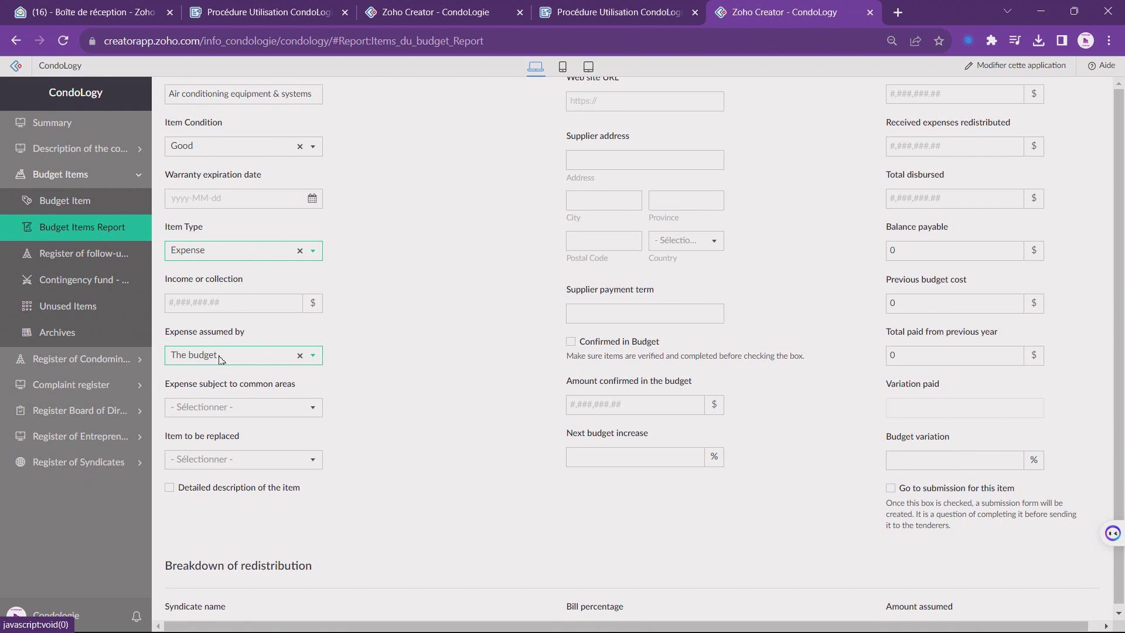
Set the expense subject to common areas to Yes to indoor common areas and mark the item to be replaced as Yes
{"action": "scroll", "coordinate": [194, 405], "scroll_direction": "down", "scroll_amount": 2}
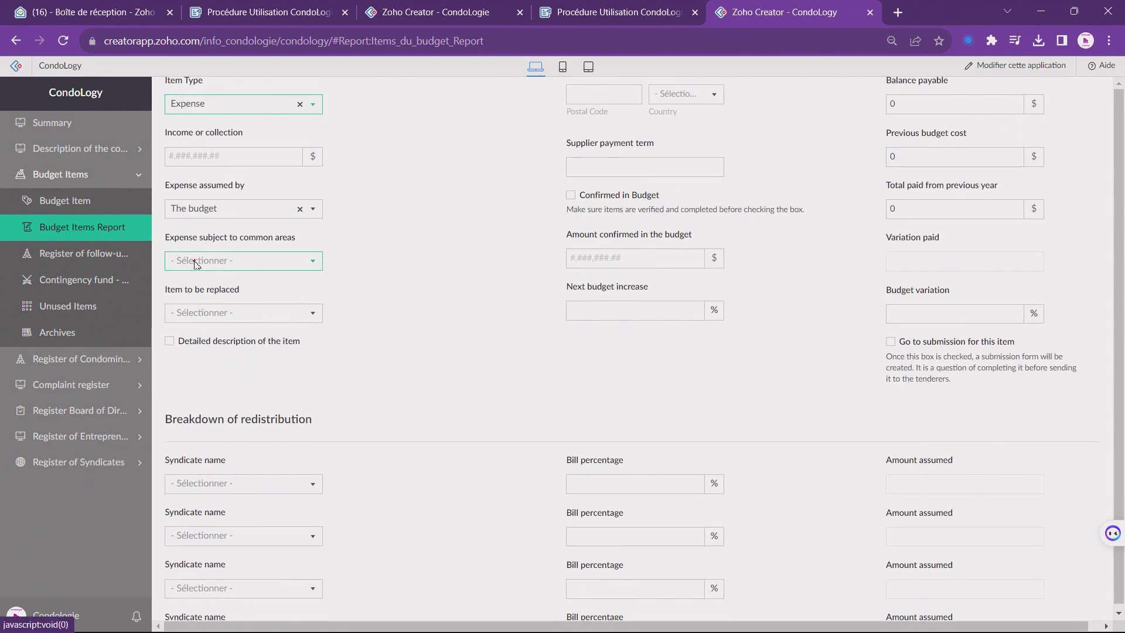
{"action": "left_click", "coordinate": [195, 262]}
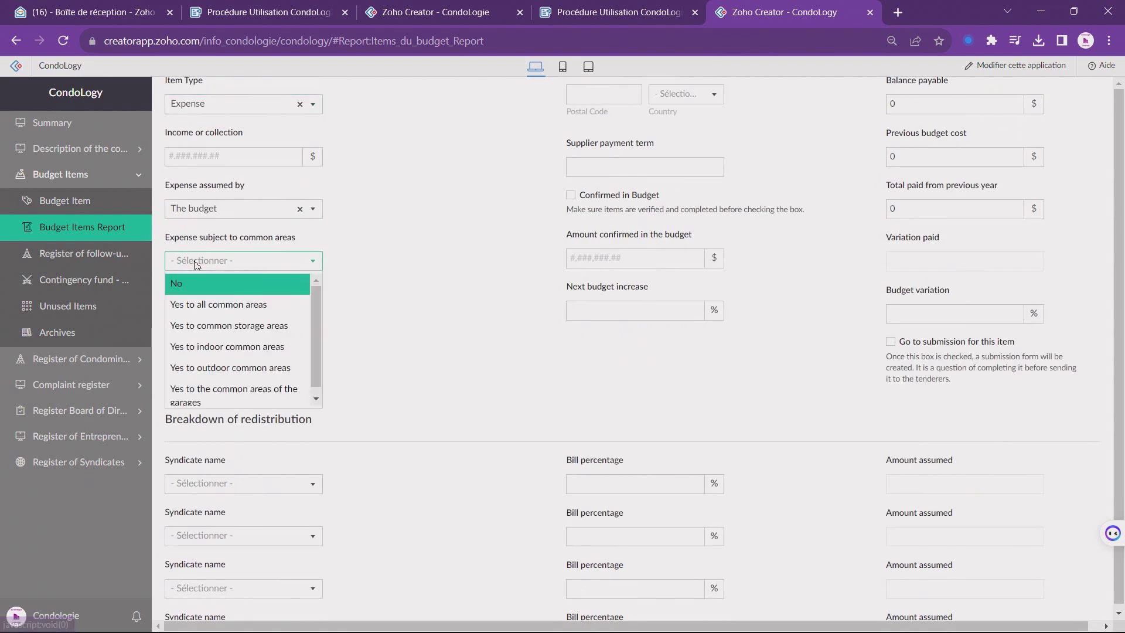
{"action": "left_click", "coordinate": [206, 341]}
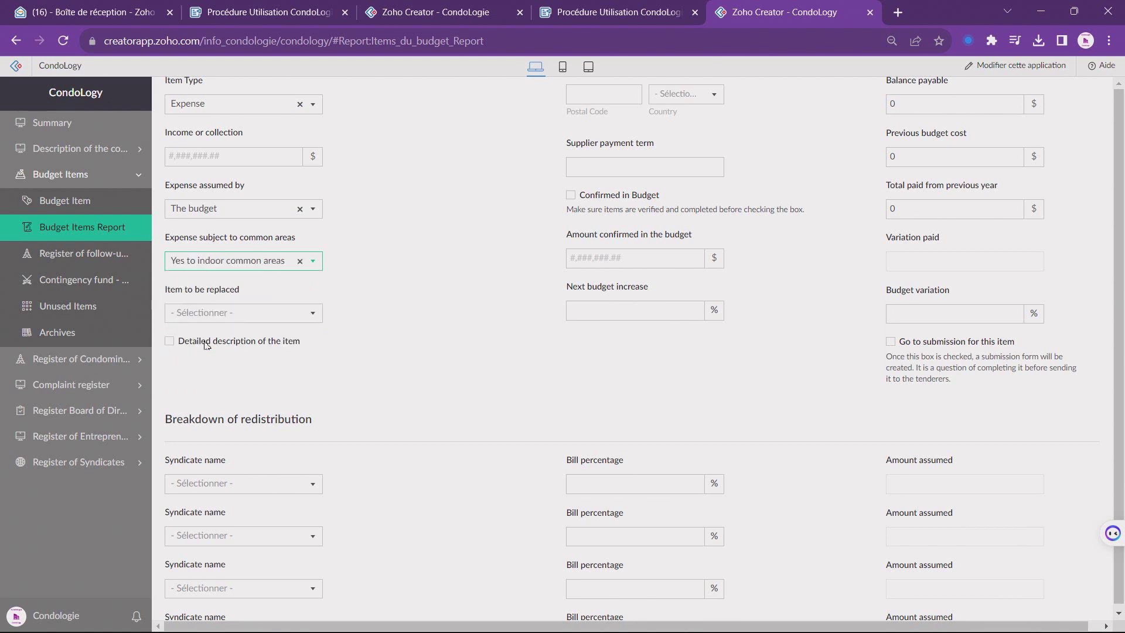
{"action": "left_click", "coordinate": [207, 315]}
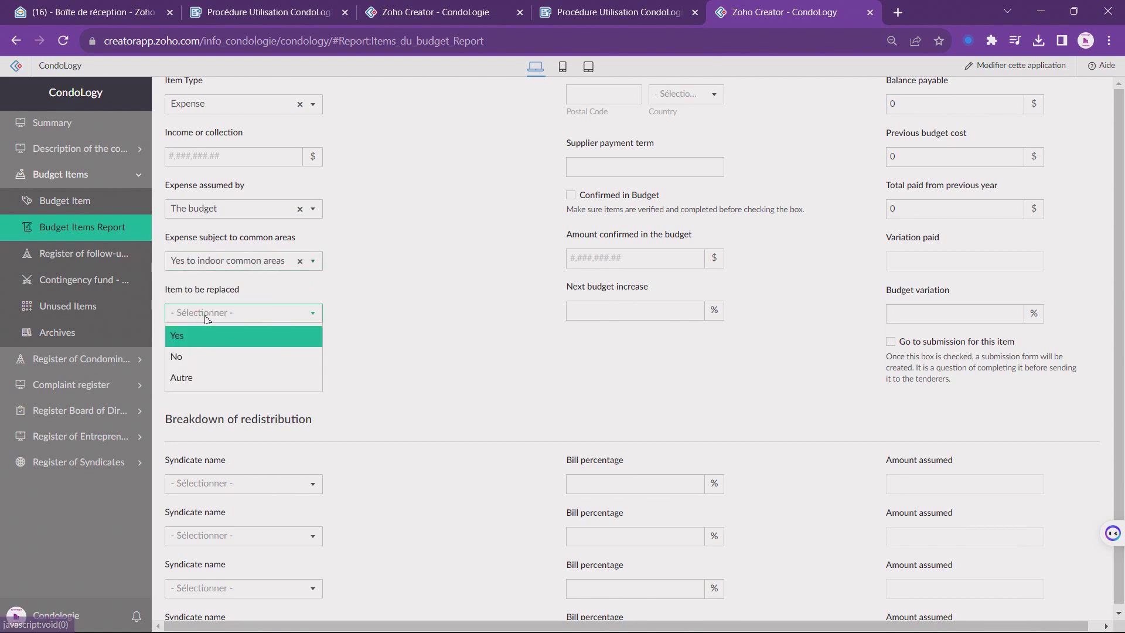
{"action": "left_click", "coordinate": [202, 346]}
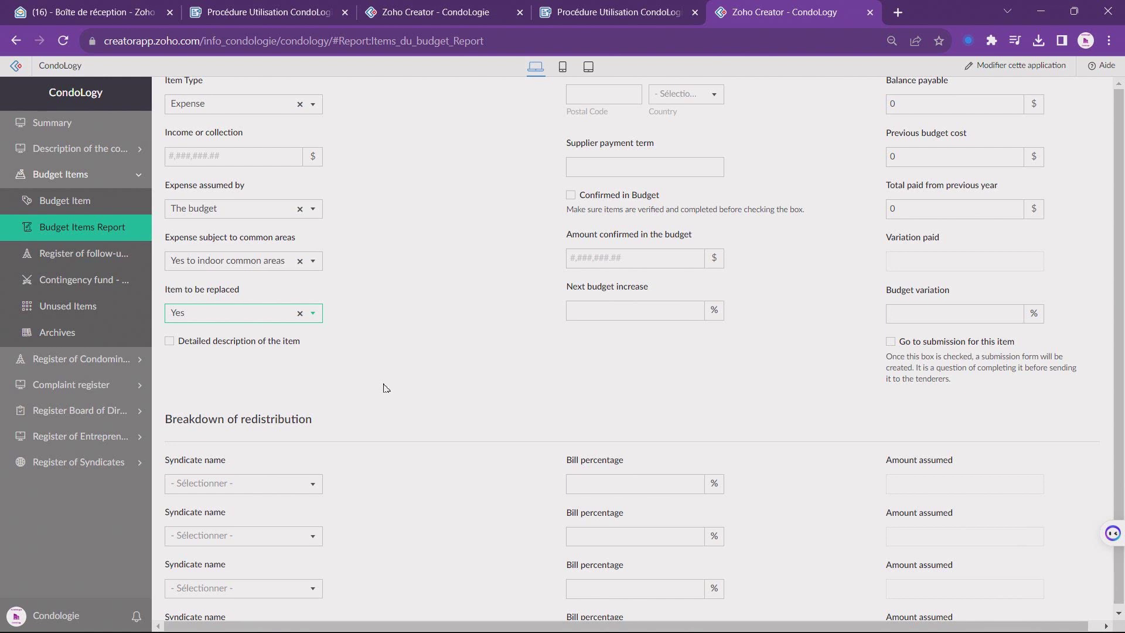
Fill in the MSDS data sheet with item brand Clim ABC and item model 1258AC
{"action": "scroll", "coordinate": [391, 394], "scroll_direction": "down", "scroll_amount": 5}
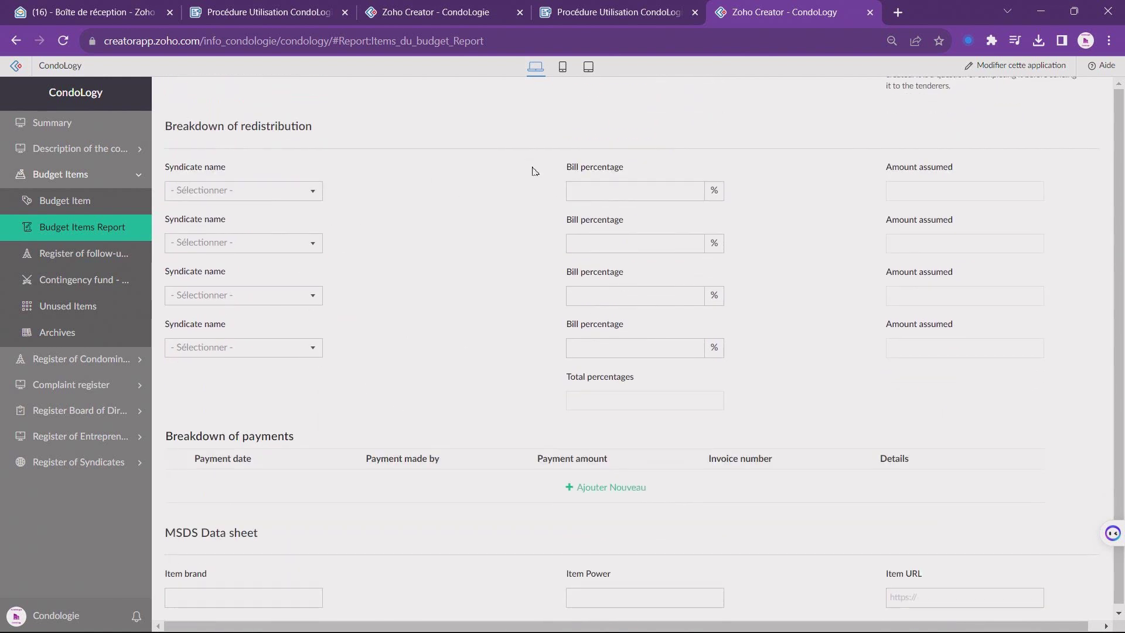
{"action": "scroll", "coordinate": [402, 317], "scroll_direction": "down", "scroll_amount": 5}
{"action": "scroll", "coordinate": [412, 347], "scroll_direction": "down", "scroll_amount": 2}
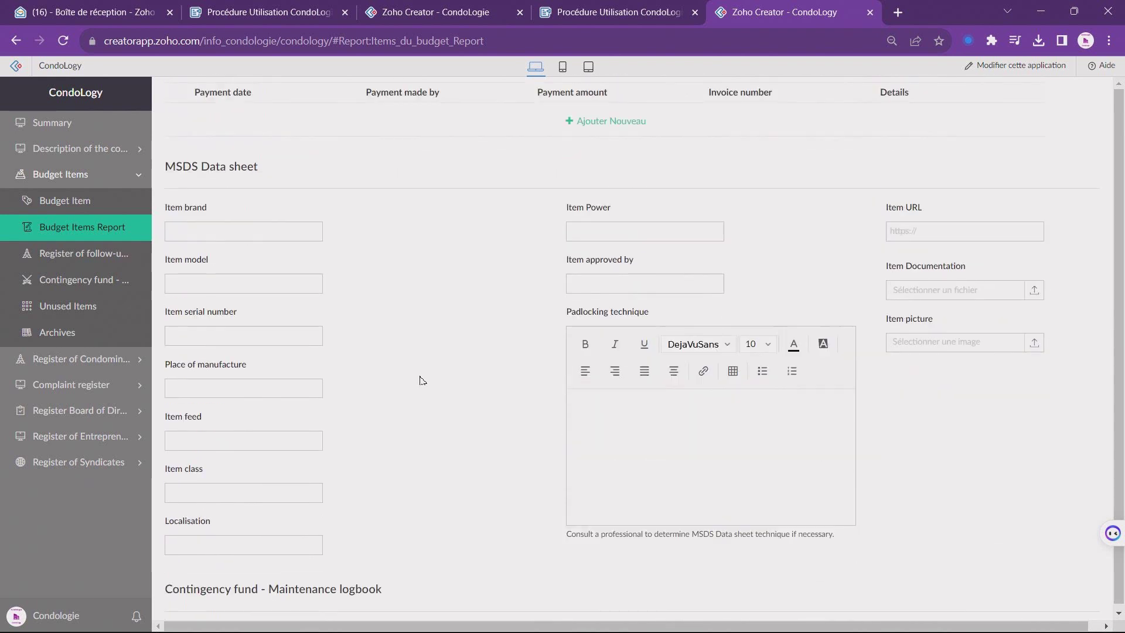
{"action": "left_click", "coordinate": [190, 158]}
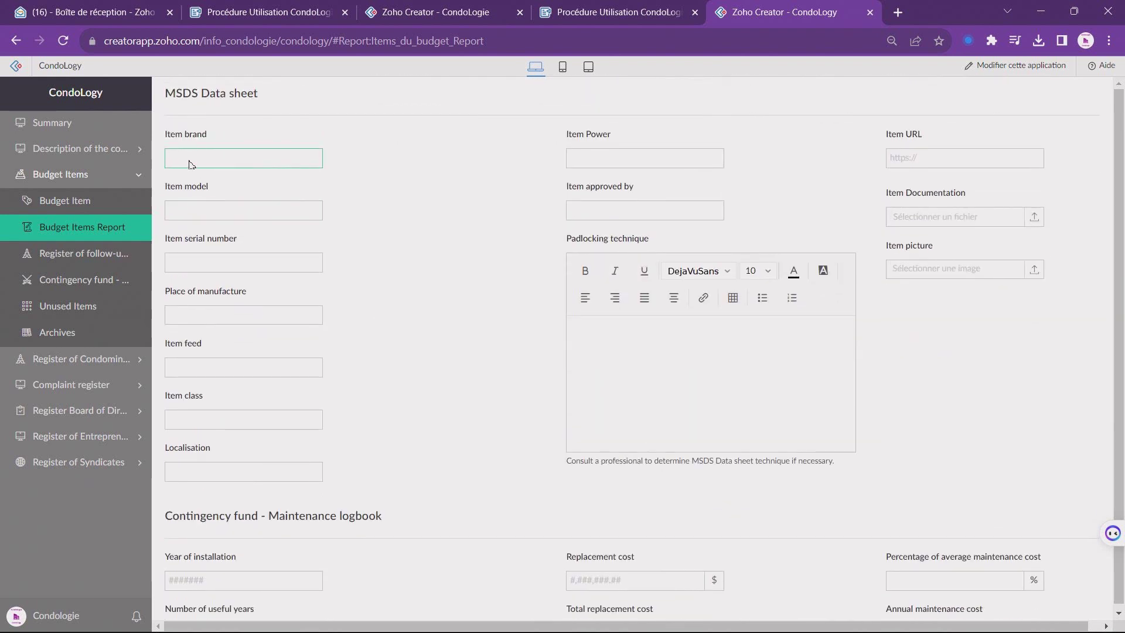
{"action": "type", "text": "Clim ABC"}
{"action": "left_click", "coordinate": [185, 216]}
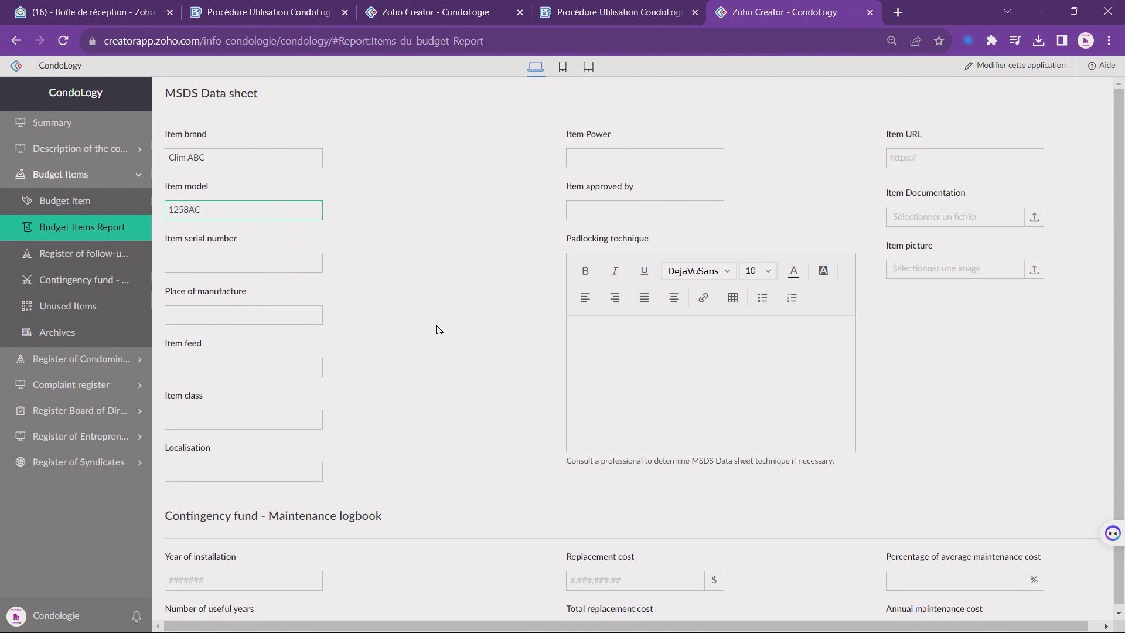
Enter 2006 as the year of installation and 25 as the number of useful years in the maintenance logbook
{"action": "scroll", "coordinate": [446, 340], "scroll_direction": "down", "scroll_amount": 7}
{"action": "scroll", "coordinate": [459, 365], "scroll_direction": "up", "scroll_amount": 1}
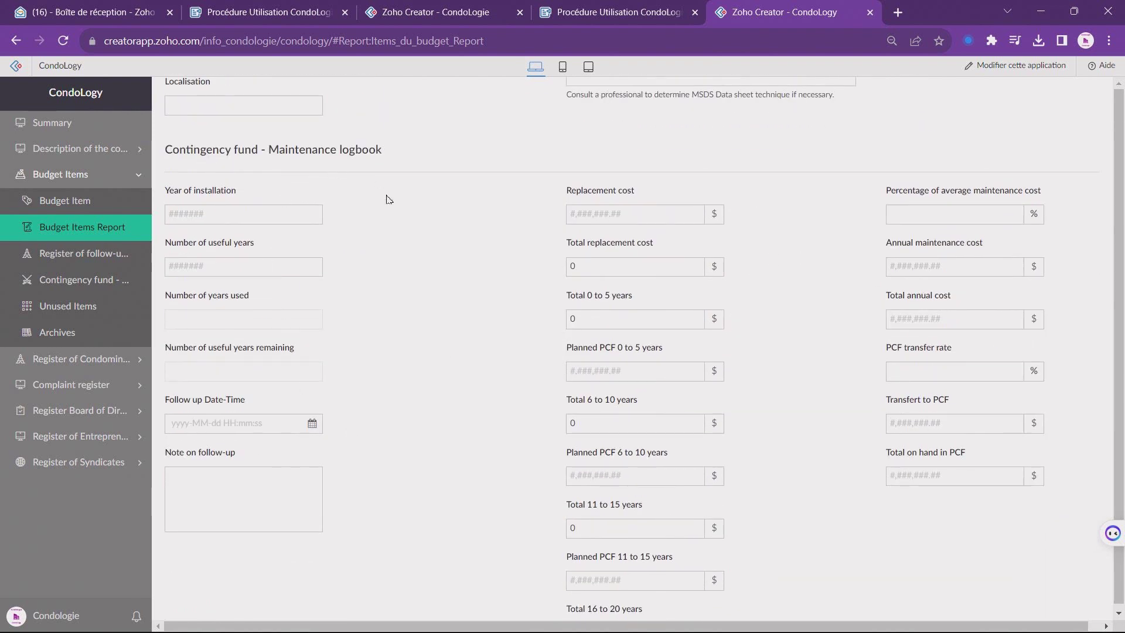
{"action": "left_click", "coordinate": [203, 218]}
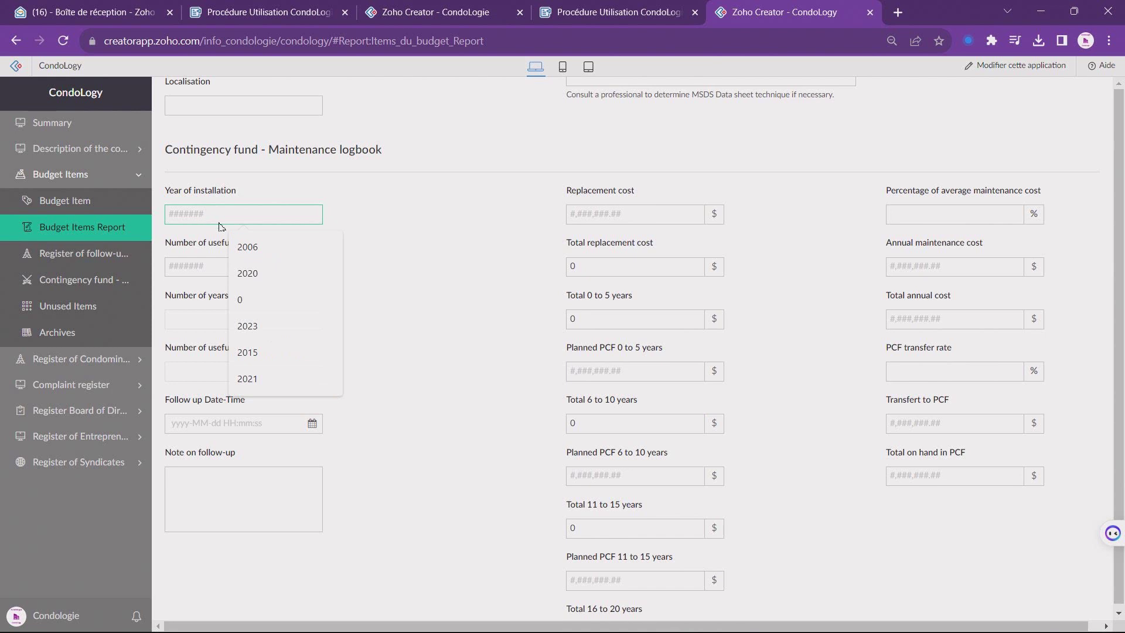
{"action": "left_click", "coordinate": [242, 246]}
{"action": "left_click", "coordinate": [267, 271]}
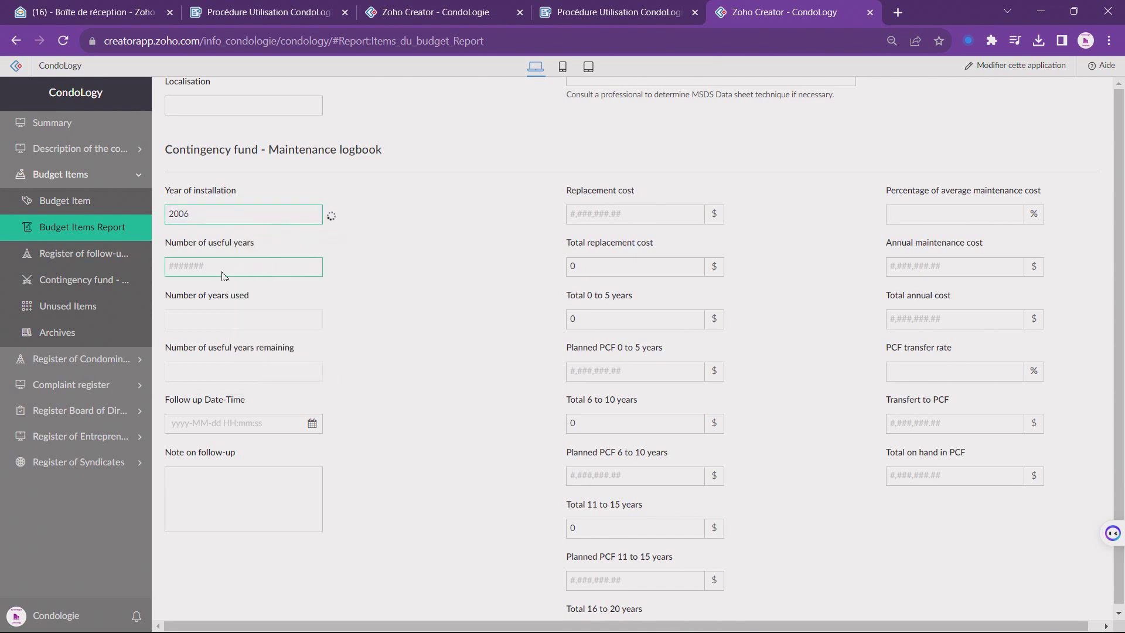
{"action": "left_click", "coordinate": [242, 300]}
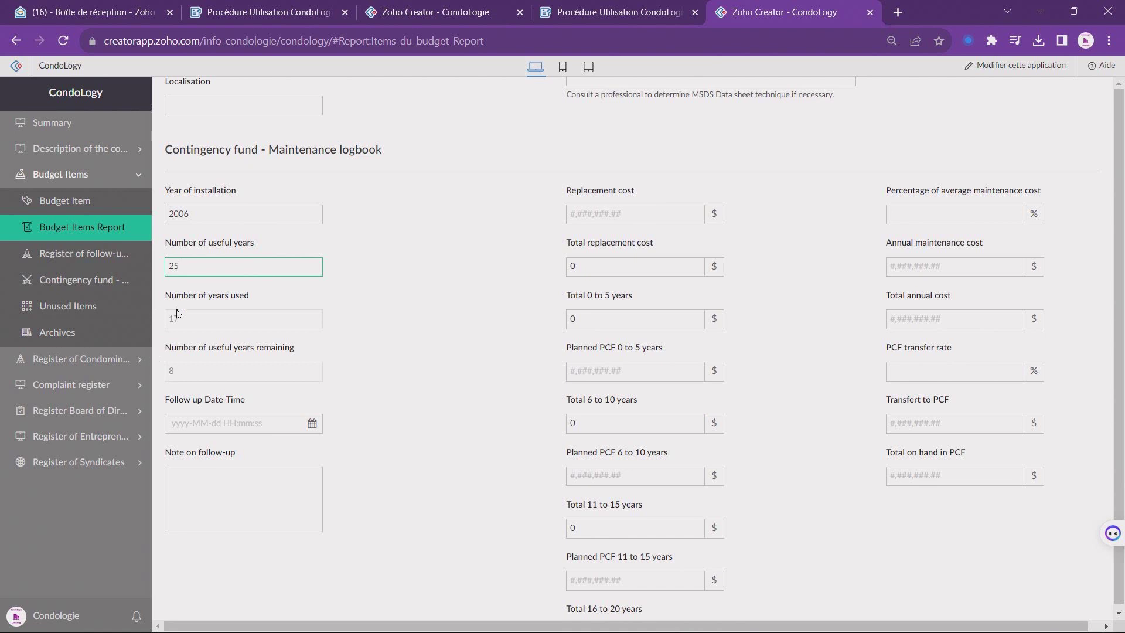
{"action": "left_click", "coordinate": [220, 427]}
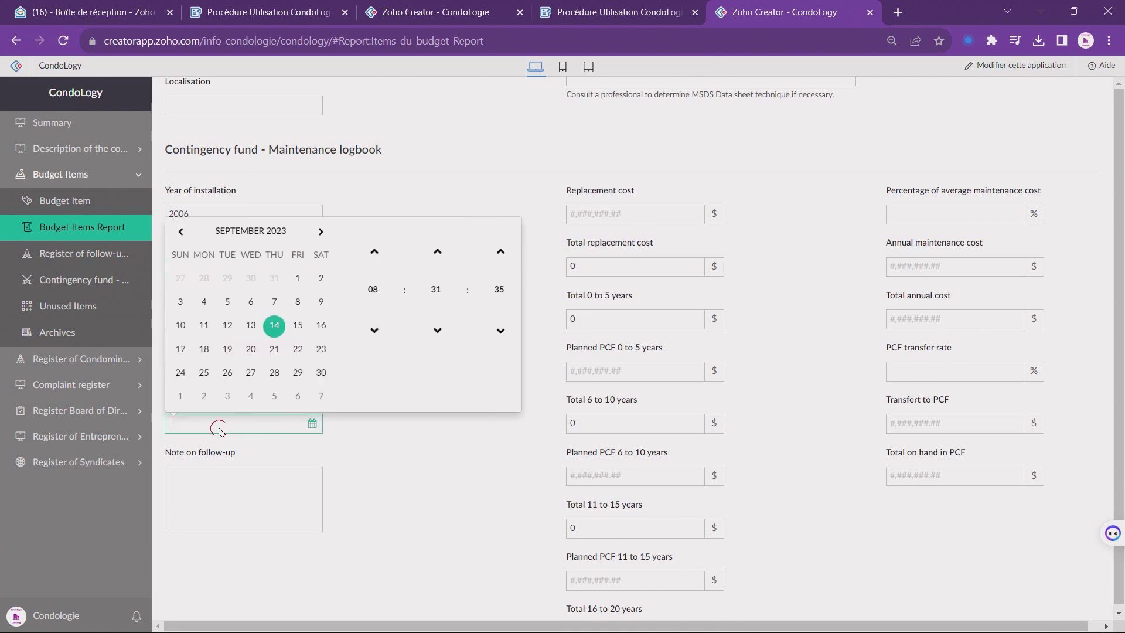
{"action": "left_click", "coordinate": [180, 396]}
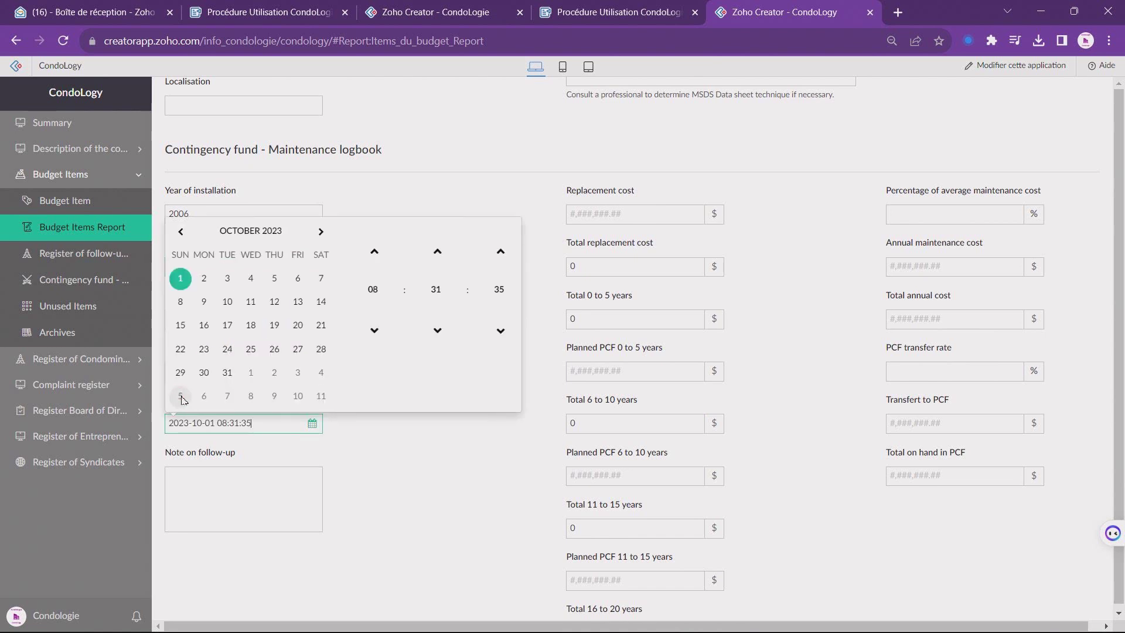
{"action": "left_click", "coordinate": [212, 481]}
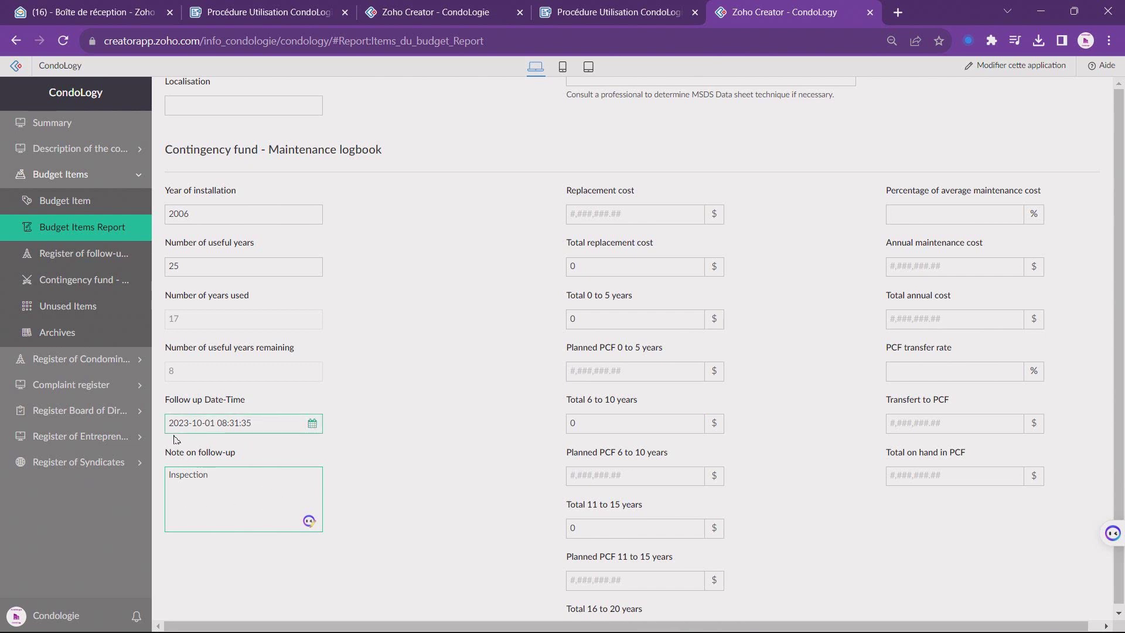
Set the item's replacement cost to 25,000 $
{"action": "left_click", "coordinate": [577, 217]}
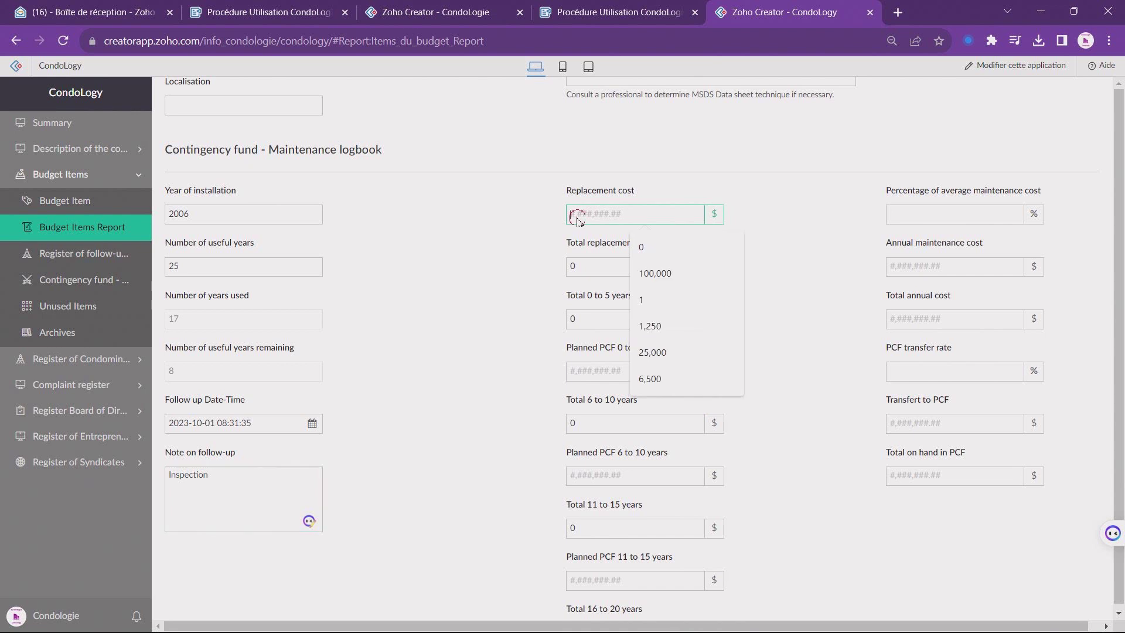
{"action": "type", "text": "25000"}
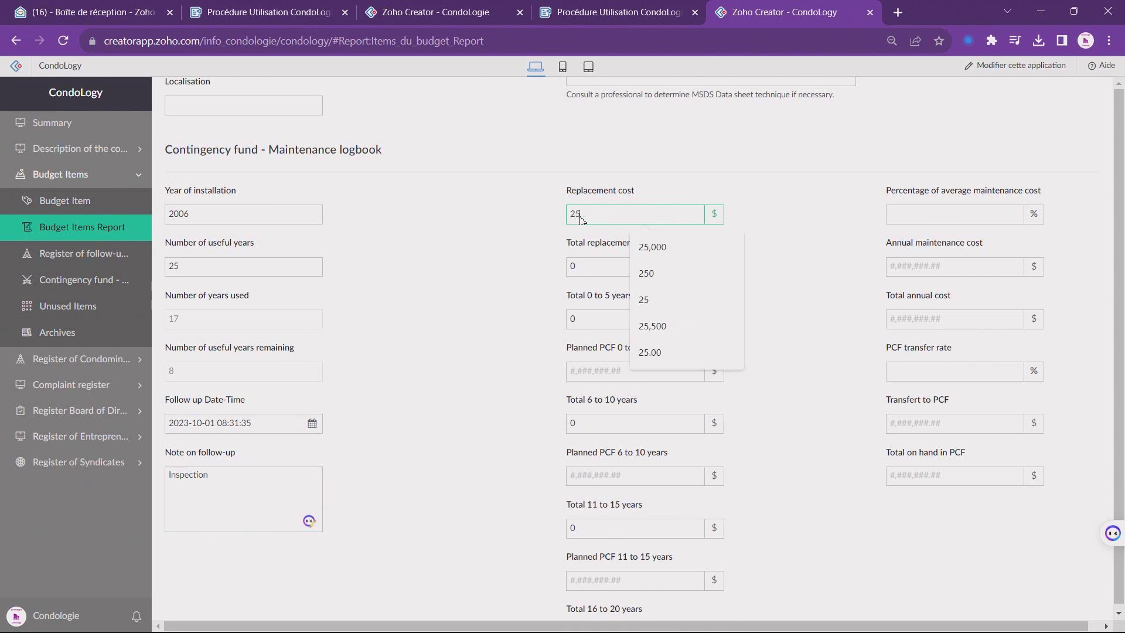
{"action": "left_click", "coordinate": [535, 251]}
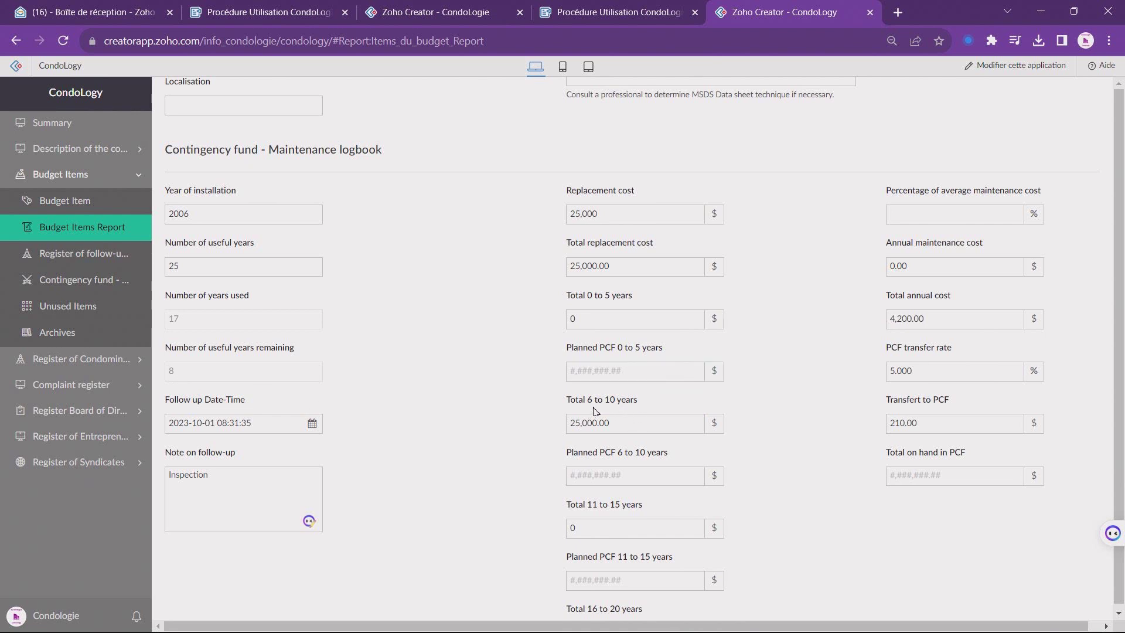
{"action": "left_click", "coordinate": [617, 427]}
Set the percentage of average maintenance cost to 5%
{"action": "left_click", "coordinate": [895, 218]}
{"action": "type", "text": "5"}
{"action": "left_click", "coordinate": [857, 219]}
Set the percentage of average maintenance cost to 3% and apply it to the annual maintenance cost
{"action": "double_click", "coordinate": [892, 214]}
{"action": "type", "text": "3"}
{"action": "left_click", "coordinate": [1055, 215]}
{"action": "left_click", "coordinate": [899, 275]}
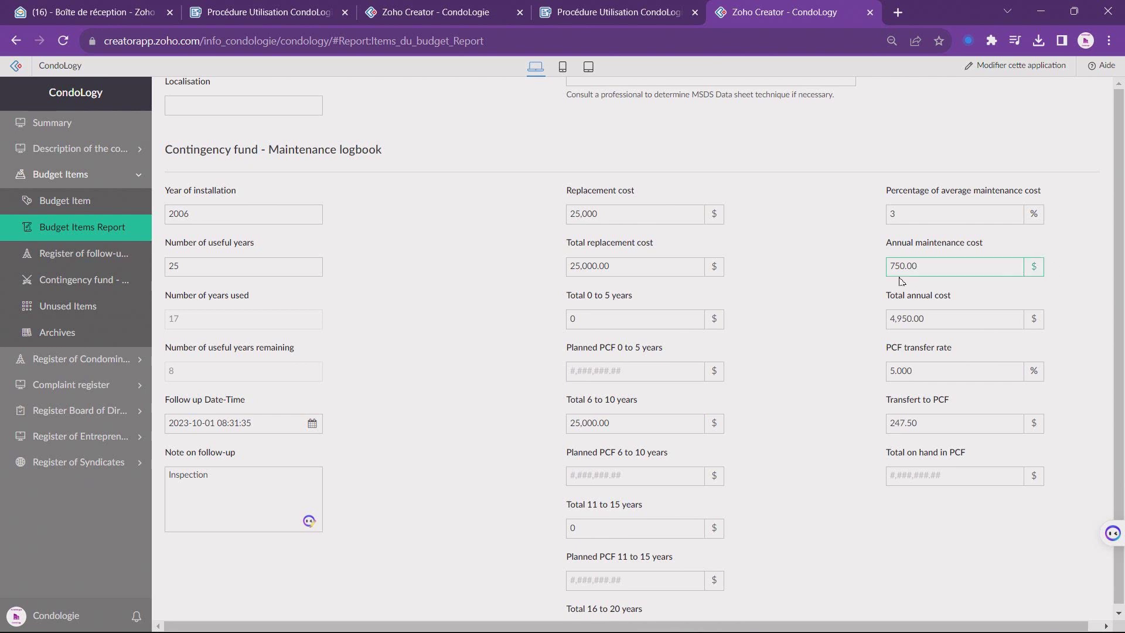
Set the tracked or payment status of the air conditioning equipment item to Payment
{"action": "left_click", "coordinate": [849, 302]}
{"action": "scroll", "coordinate": [766, 188], "scroll_direction": "up", "scroll_amount": 15}
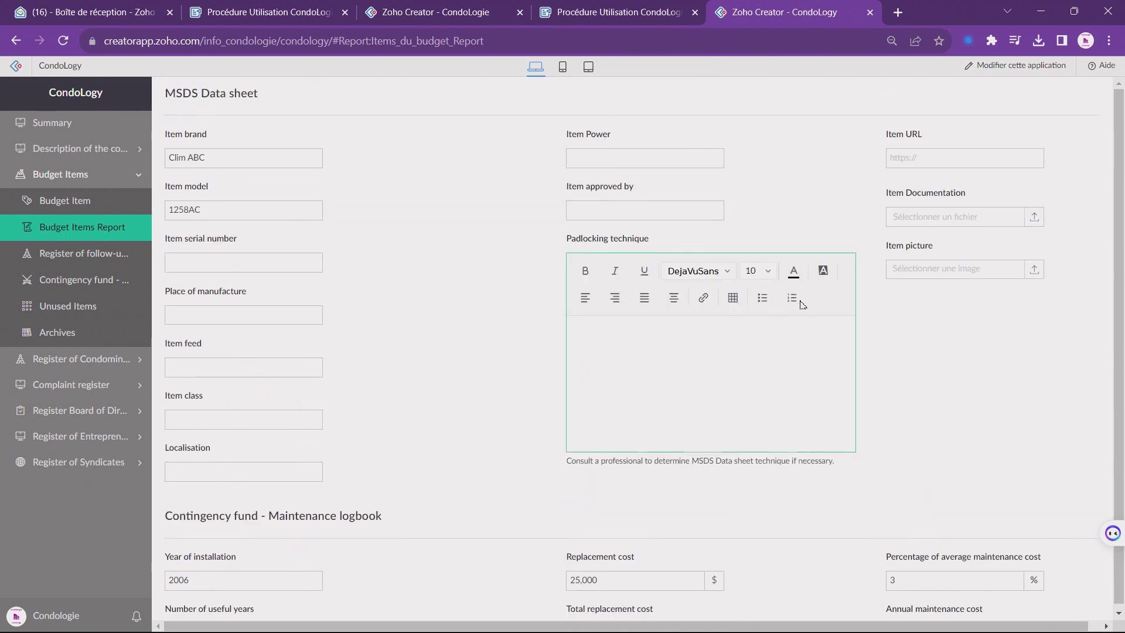
{"action": "scroll", "coordinate": [771, 218], "scroll_direction": "up", "scroll_amount": 5}
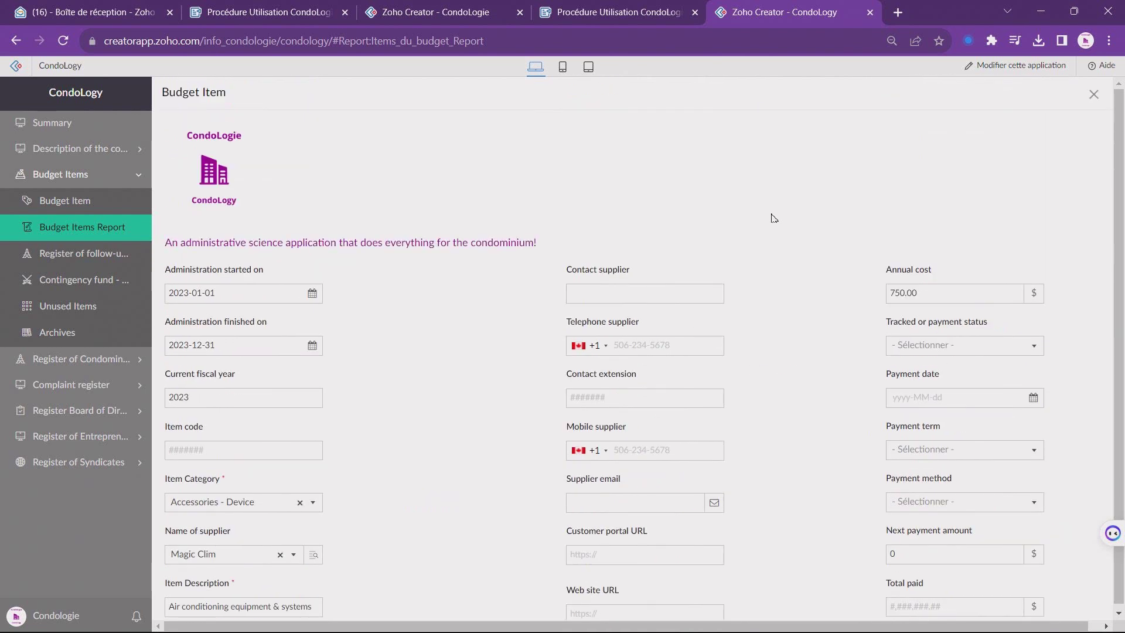
{"action": "scroll", "coordinate": [771, 220], "scroll_direction": "down", "scroll_amount": 4}
{"action": "scroll", "coordinate": [759, 214], "scroll_direction": "up", "scroll_amount": 3}
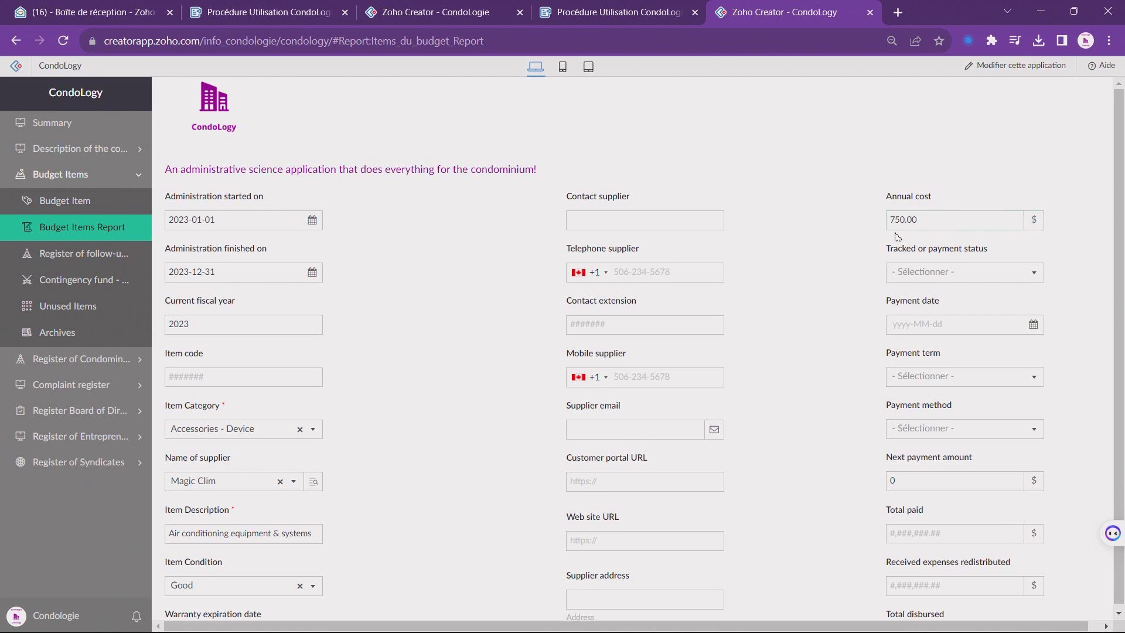
{"action": "scroll", "coordinate": [903, 237], "scroll_direction": "down", "scroll_amount": 1}
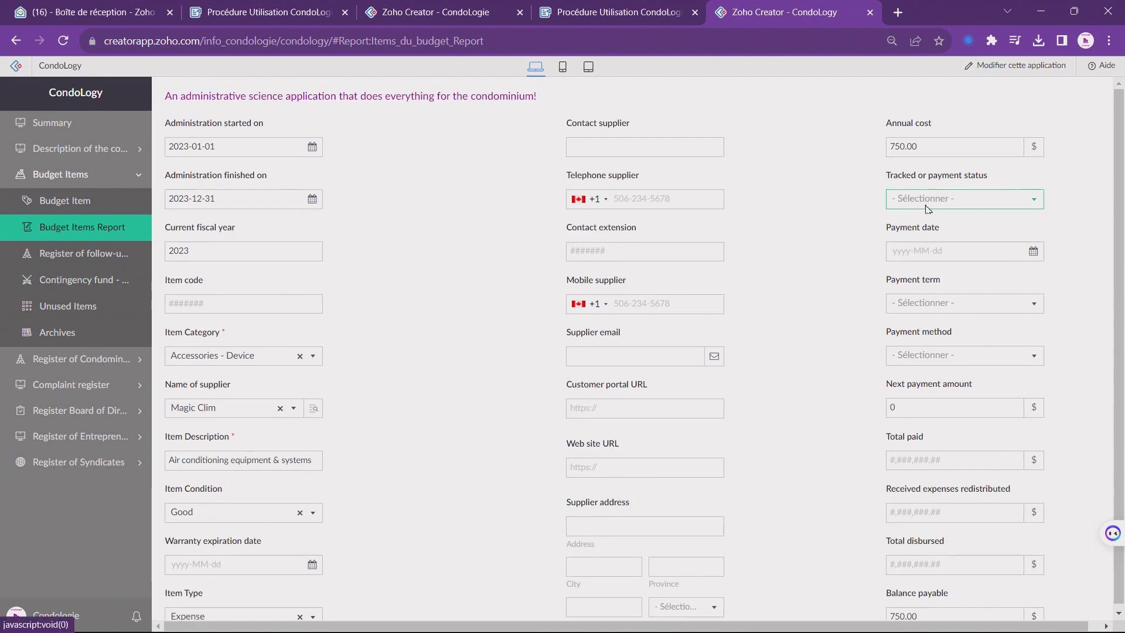
{"action": "left_click", "coordinate": [934, 203]}
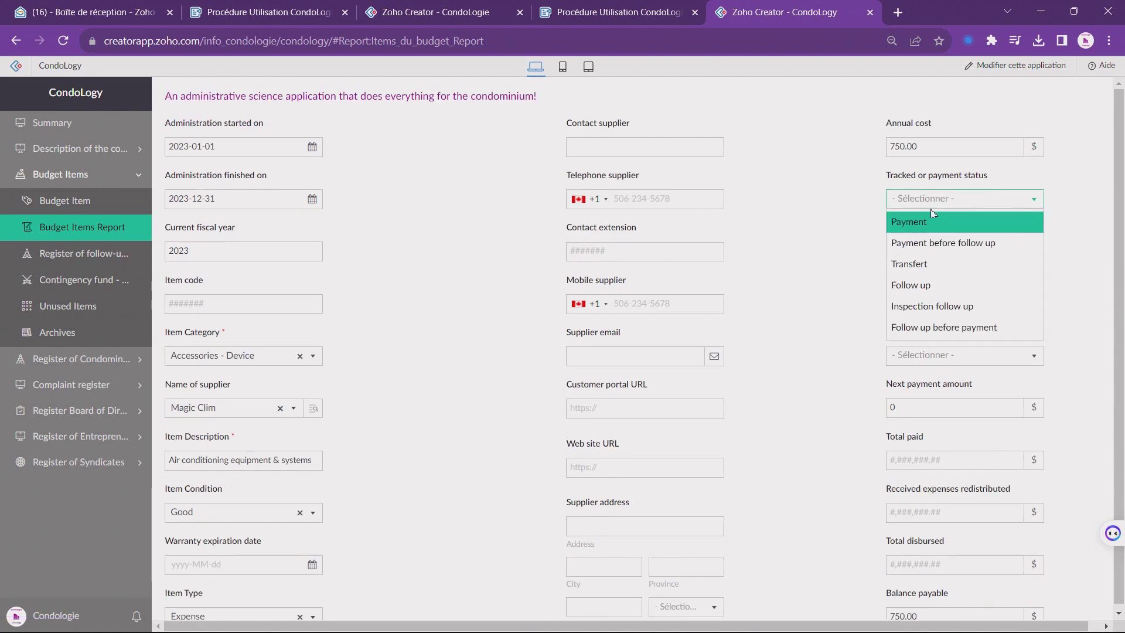
{"action": "left_click", "coordinate": [929, 226]}
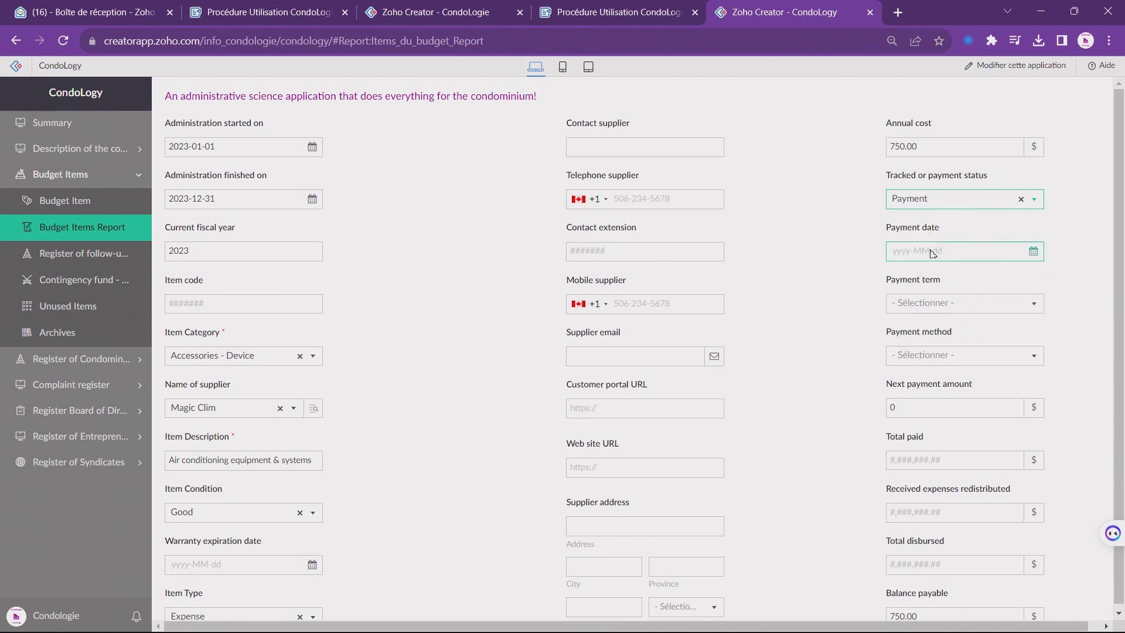
Set the item's payment term to On invoice and its payment method to Credit card
{"action": "left_click", "coordinate": [929, 304]}
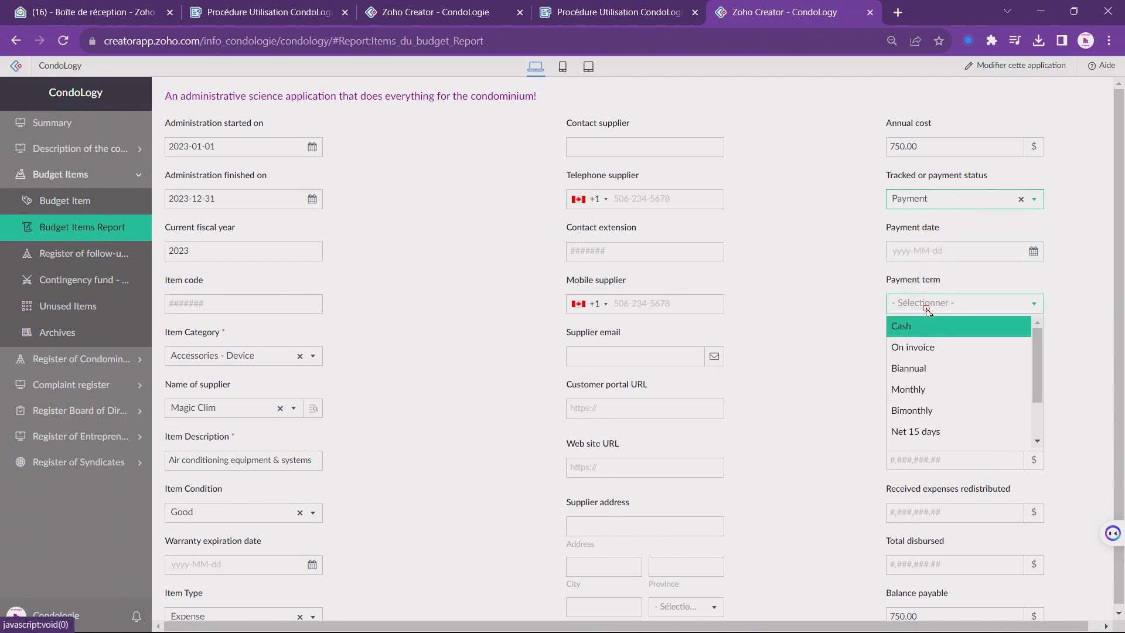
{"action": "left_click", "coordinate": [933, 350]}
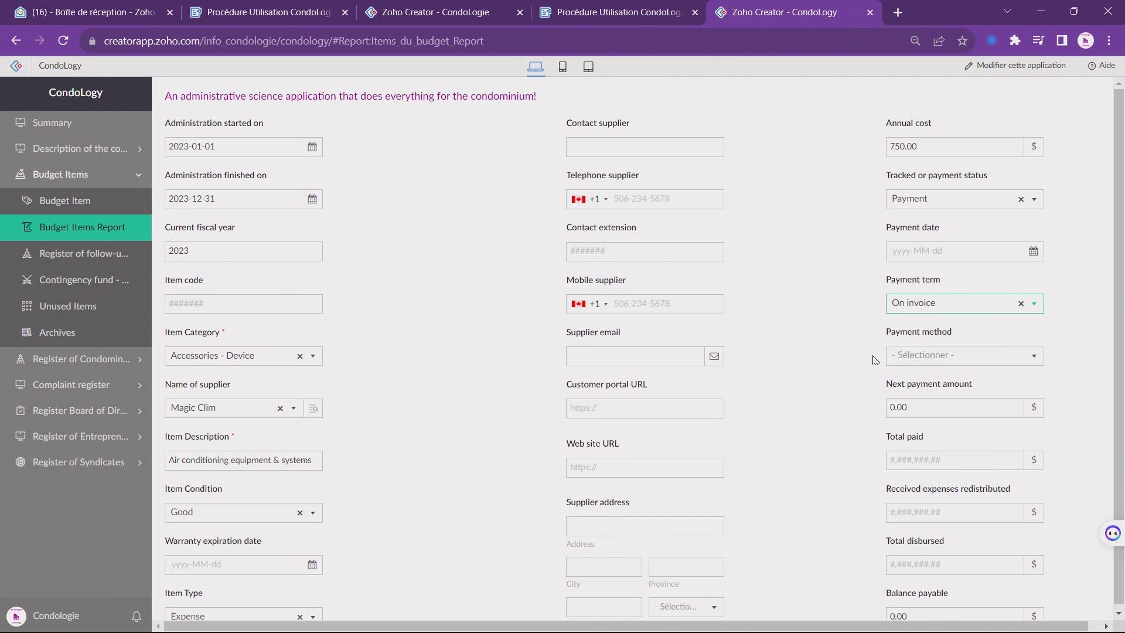
{"action": "left_click", "coordinate": [909, 363]}
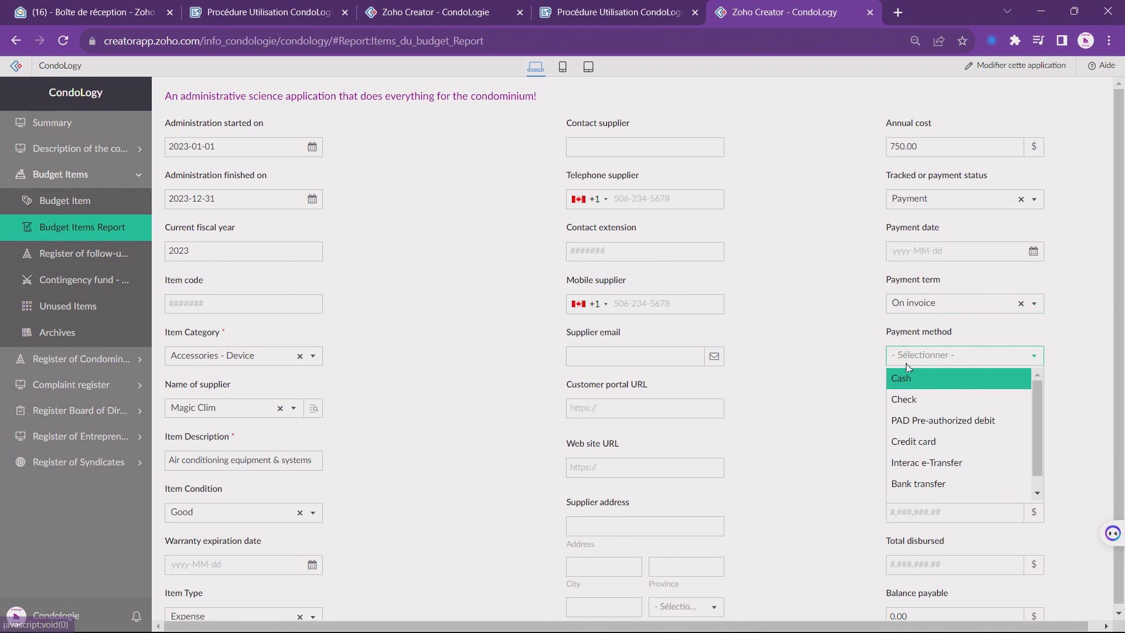
{"action": "left_click", "coordinate": [917, 441]}
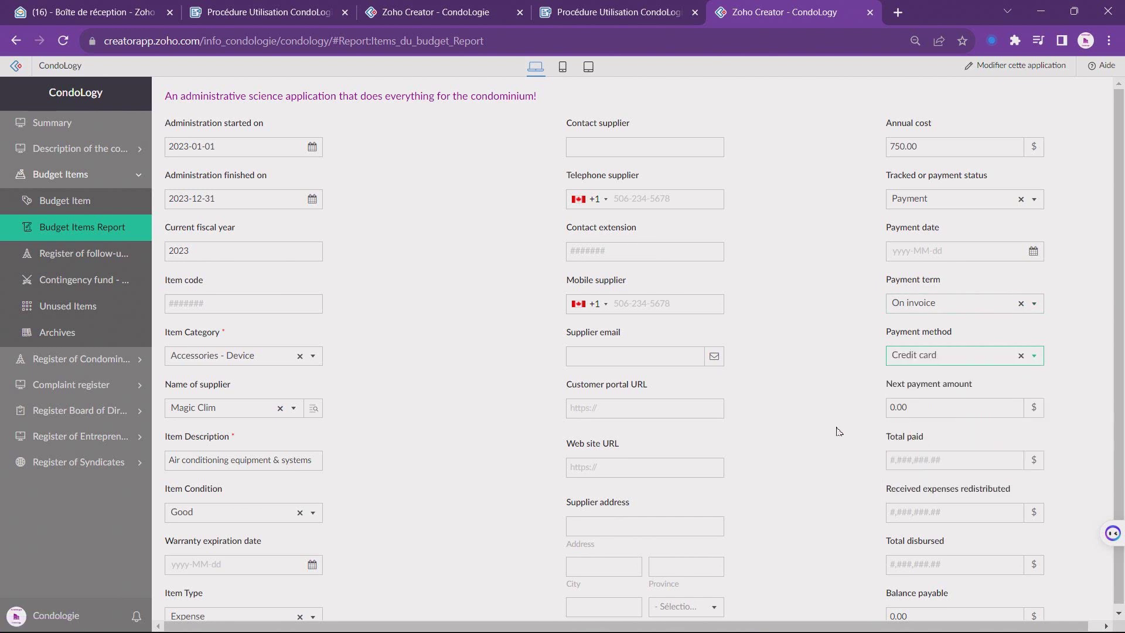
Set the item's previous budget cost to 650 $
{"action": "left_click", "coordinate": [891, 411]}
{"action": "scroll", "coordinate": [893, 405], "scroll_direction": "down", "scroll_amount": 3}
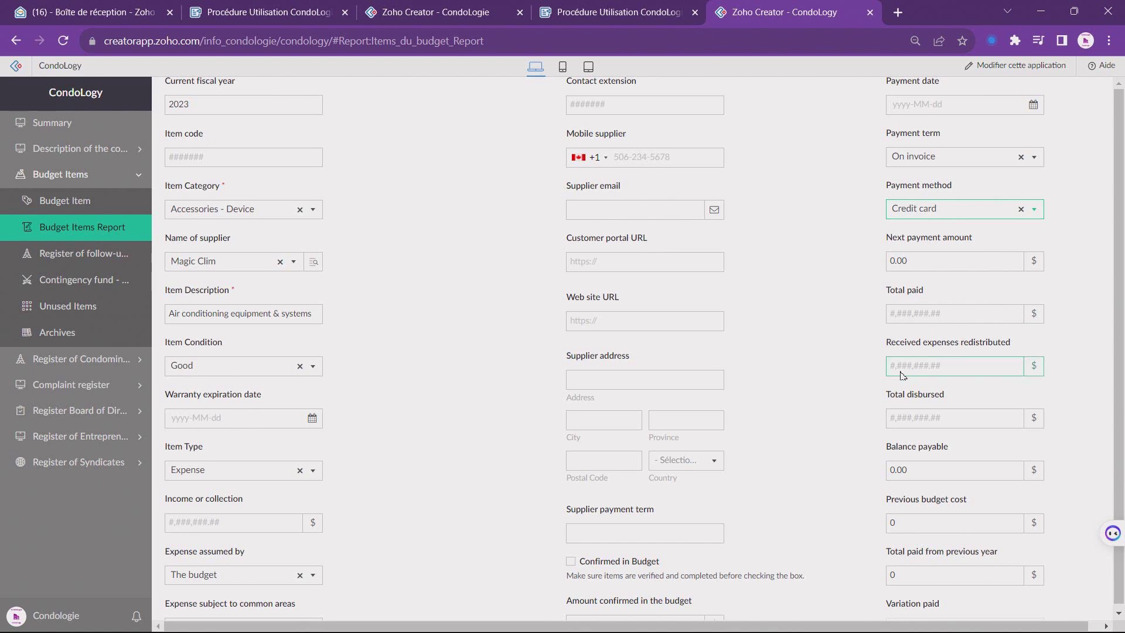
{"action": "left_click", "coordinate": [909, 419]}
{"action": "scroll", "coordinate": [895, 433], "scroll_direction": "down", "scroll_amount": 4}
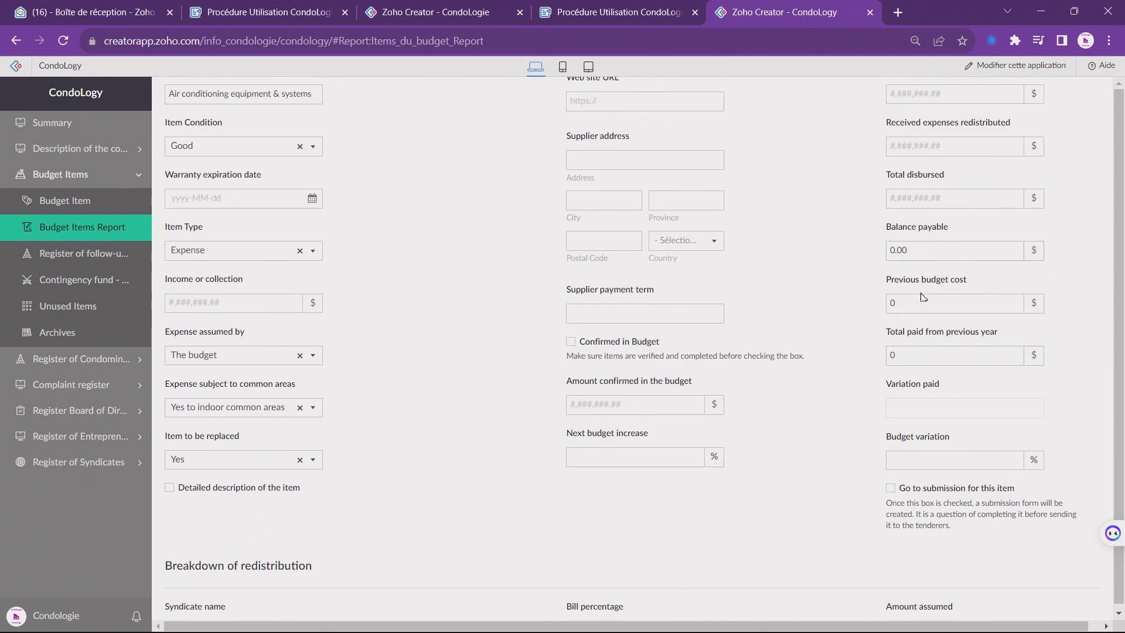
{"action": "left_click", "coordinate": [905, 307]}
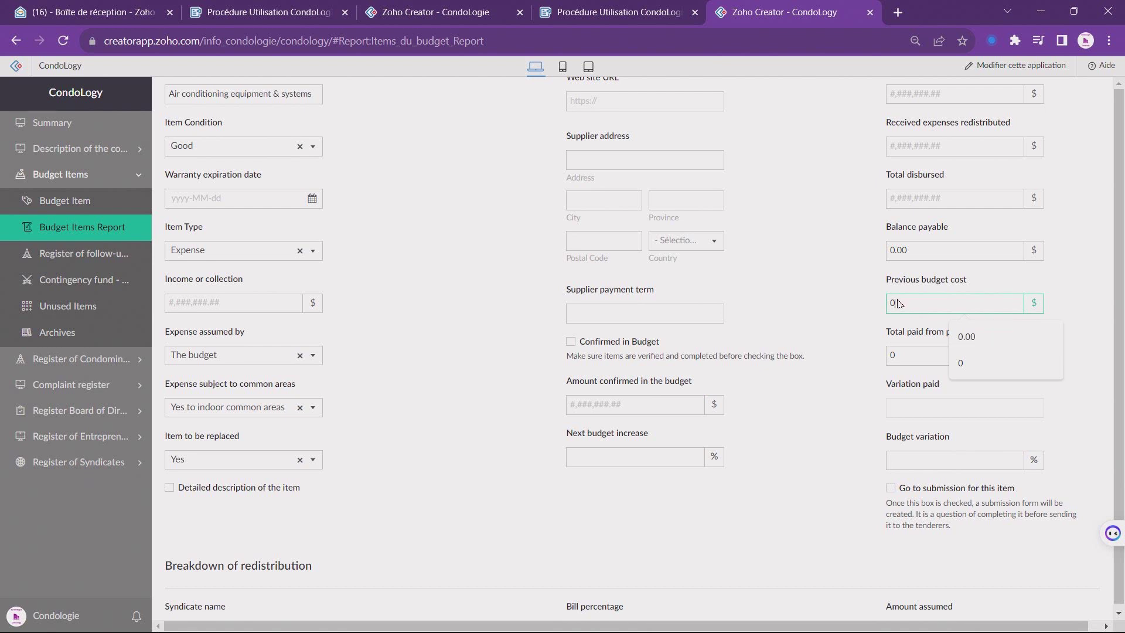
{"action": "scroll", "coordinate": [855, 293], "scroll_direction": "up", "scroll_amount": 9}
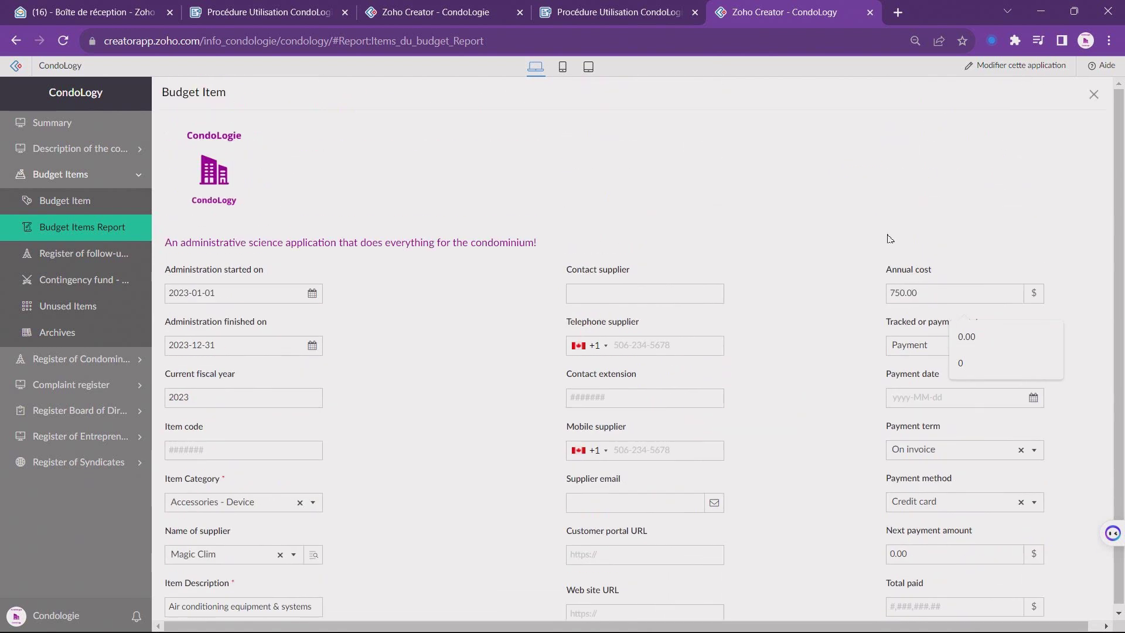
{"action": "scroll", "coordinate": [868, 328], "scroll_direction": "down", "scroll_amount": 9}
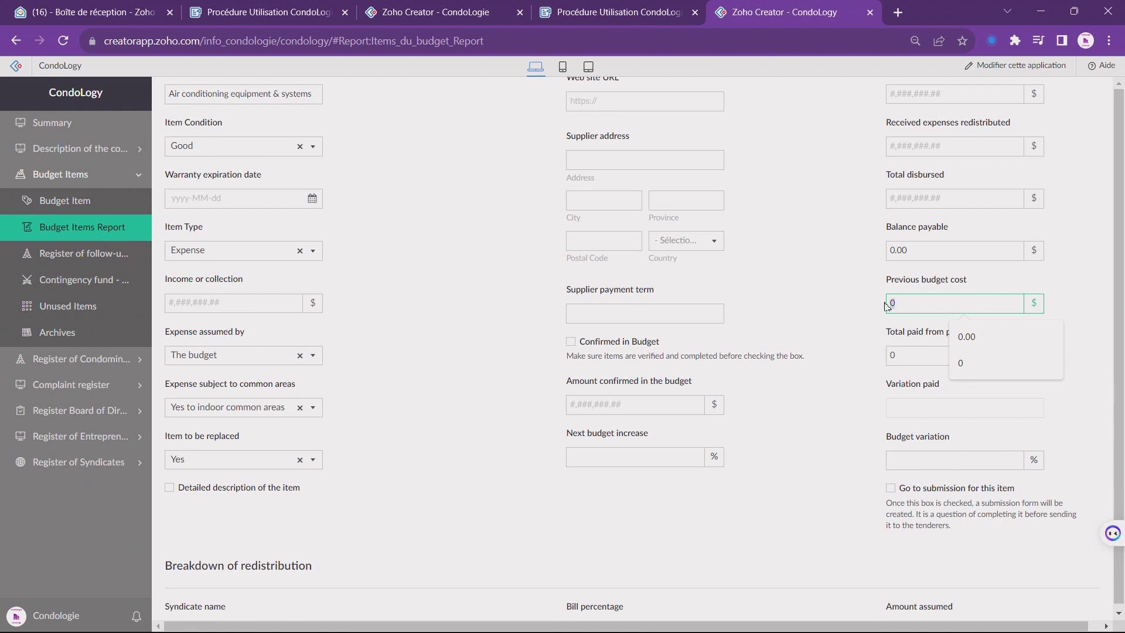
{"action": "key", "text": "BackSpace"}
{"action": "type", "text": "650"}
{"action": "left_click", "coordinate": [860, 326]}
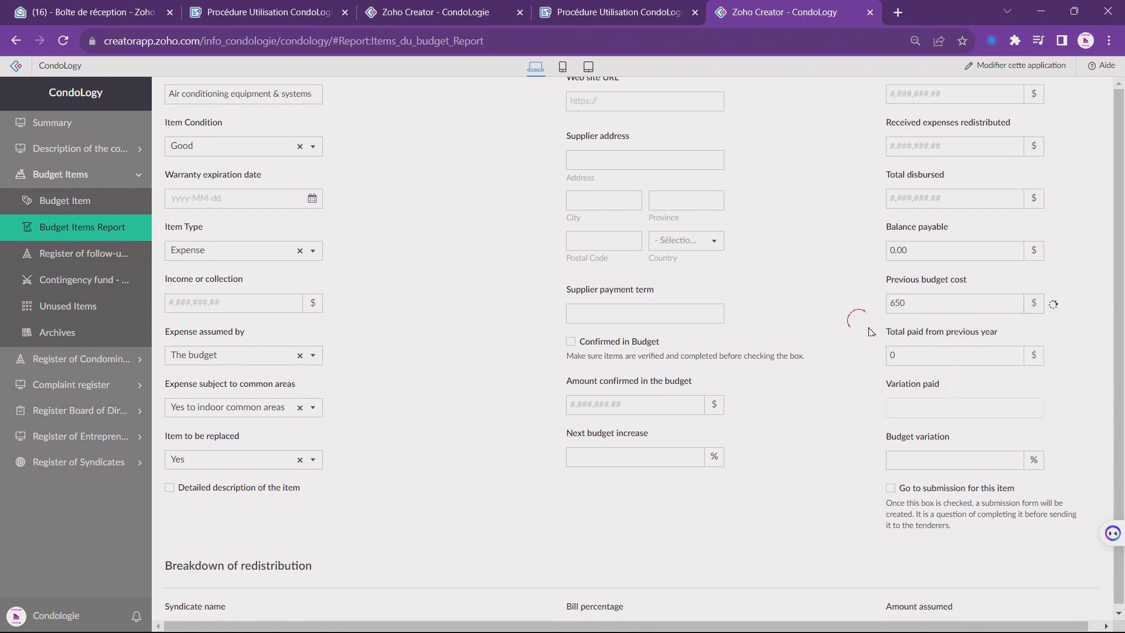
Set the total paid from the previous year to 650 $ and apply it to the variation fields
{"action": "left_click_drag", "start_coordinate": [901, 361], "coordinate": [884, 356]}
{"action": "type", "text": "650"}
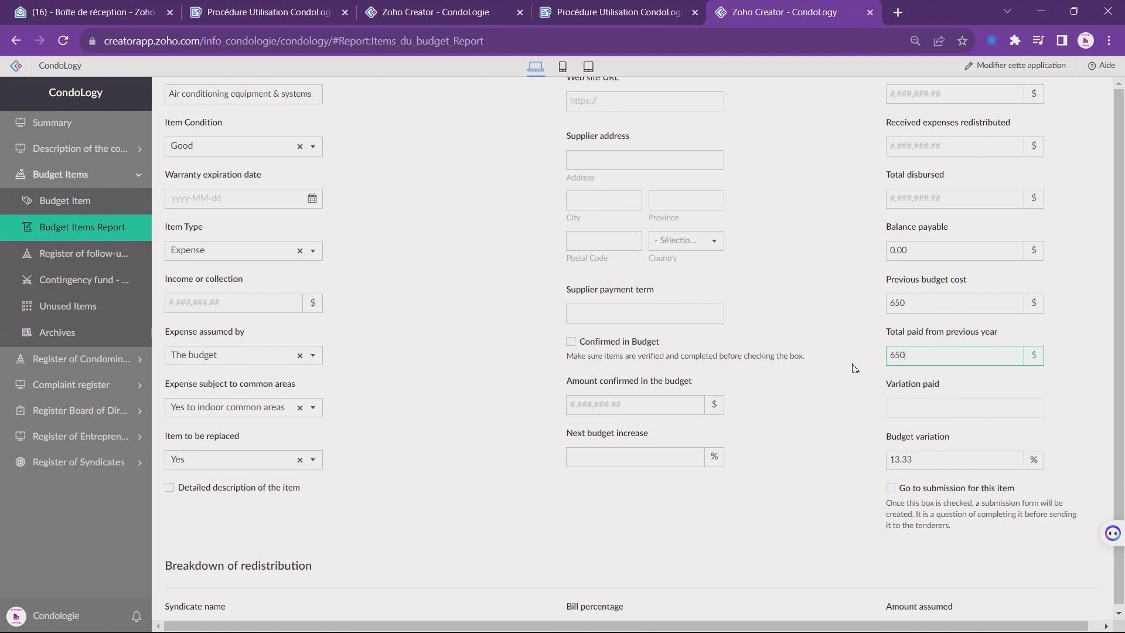
{"action": "left_click", "coordinate": [858, 368]}
{"action": "left_click", "coordinate": [906, 458]}
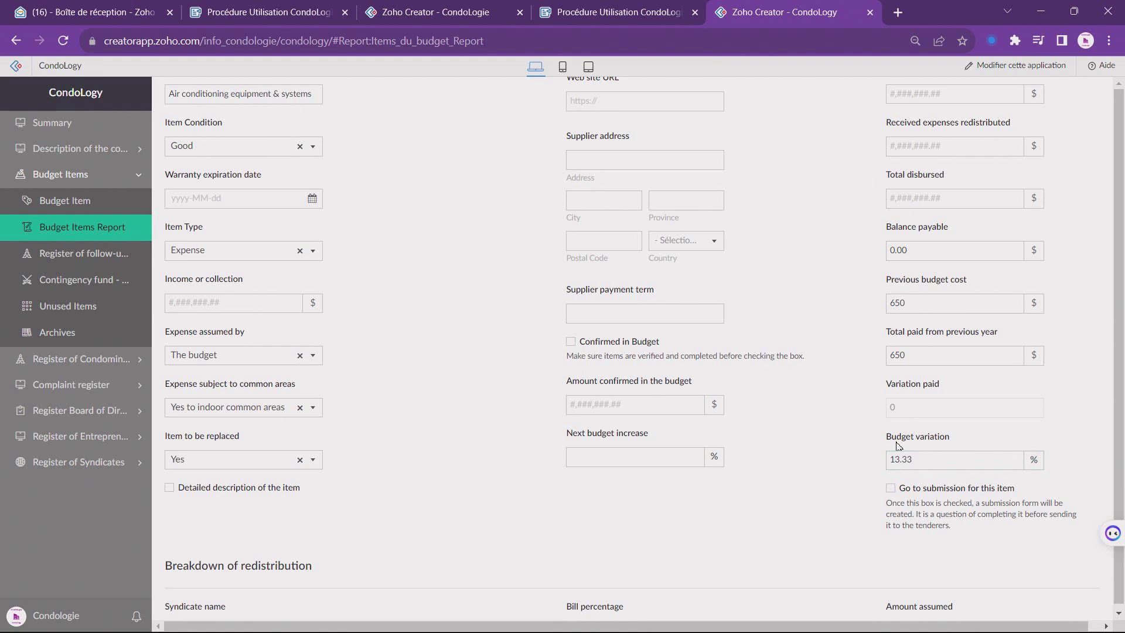
Save the updated budget item for the air conditioning equipment and systems
{"action": "scroll", "coordinate": [897, 451], "scroll_direction": "down", "scroll_amount": 2}
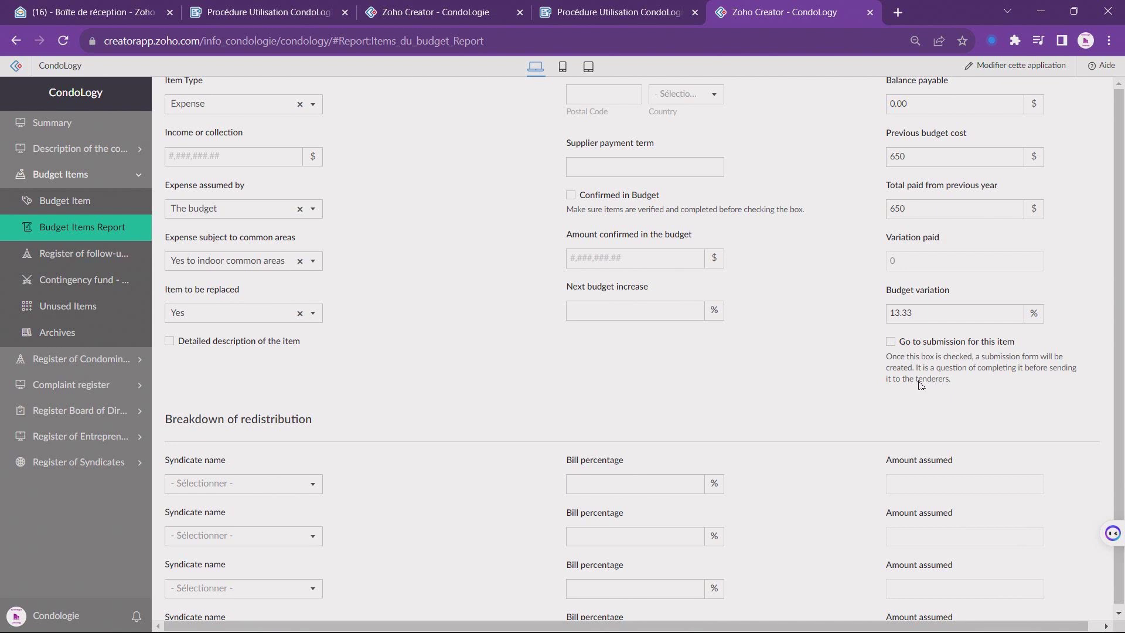
{"action": "left_click", "coordinate": [890, 341]}
{"action": "left_click", "coordinate": [891, 342]}
{"action": "scroll", "coordinate": [837, 379], "scroll_direction": "down", "scroll_amount": 20}
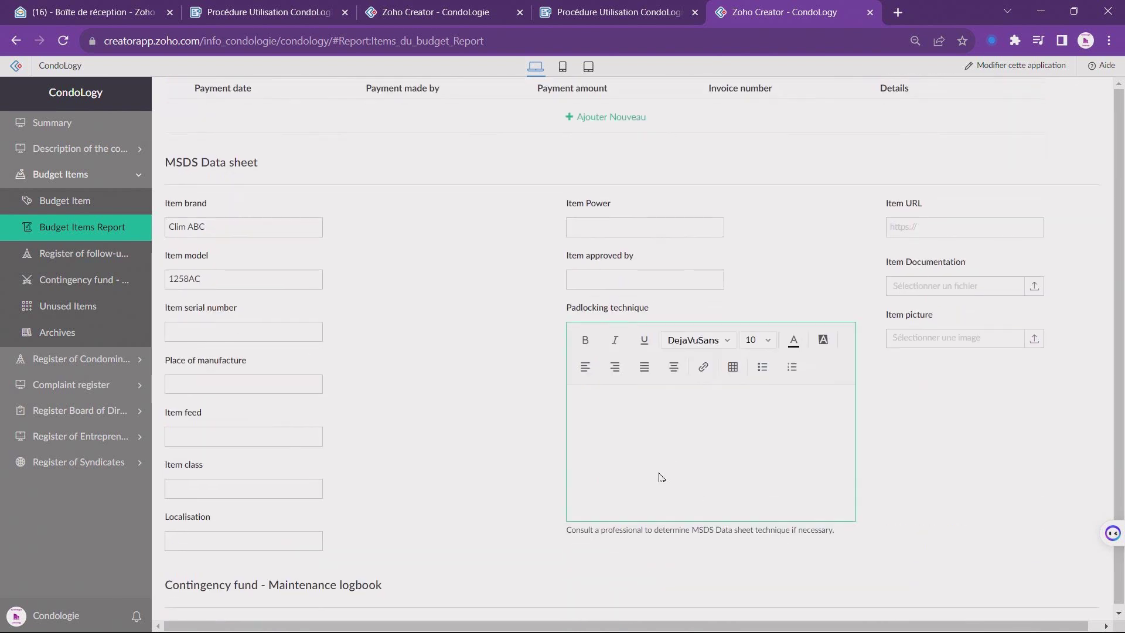
{"action": "scroll", "coordinate": [593, 555], "scroll_direction": "down", "scroll_amount": 2}
{"action": "left_click", "coordinate": [613, 598]}
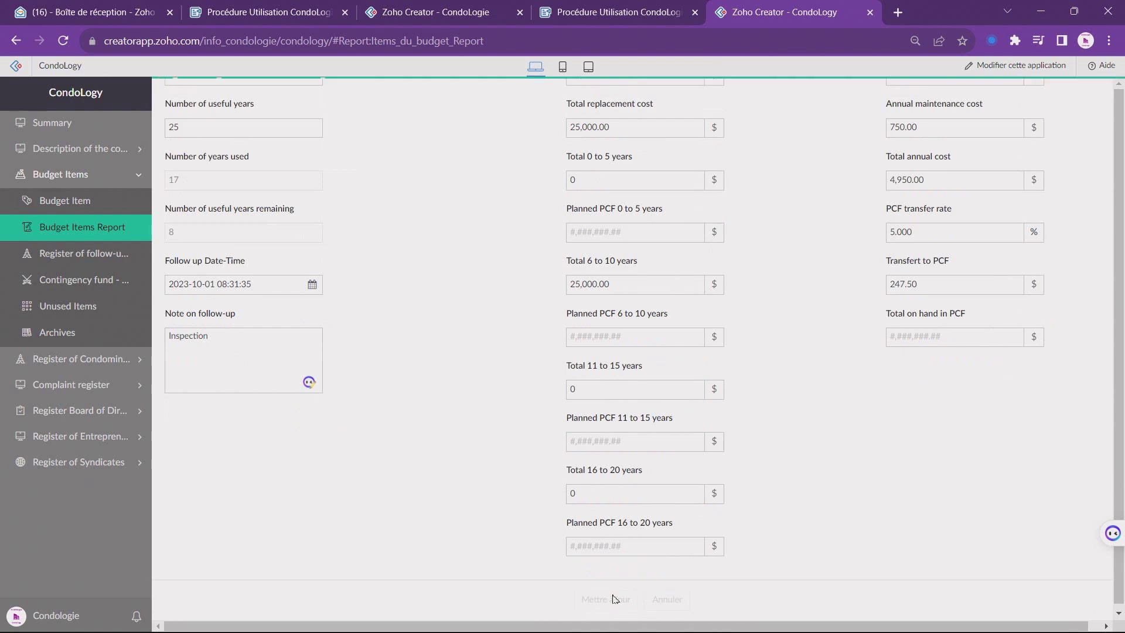